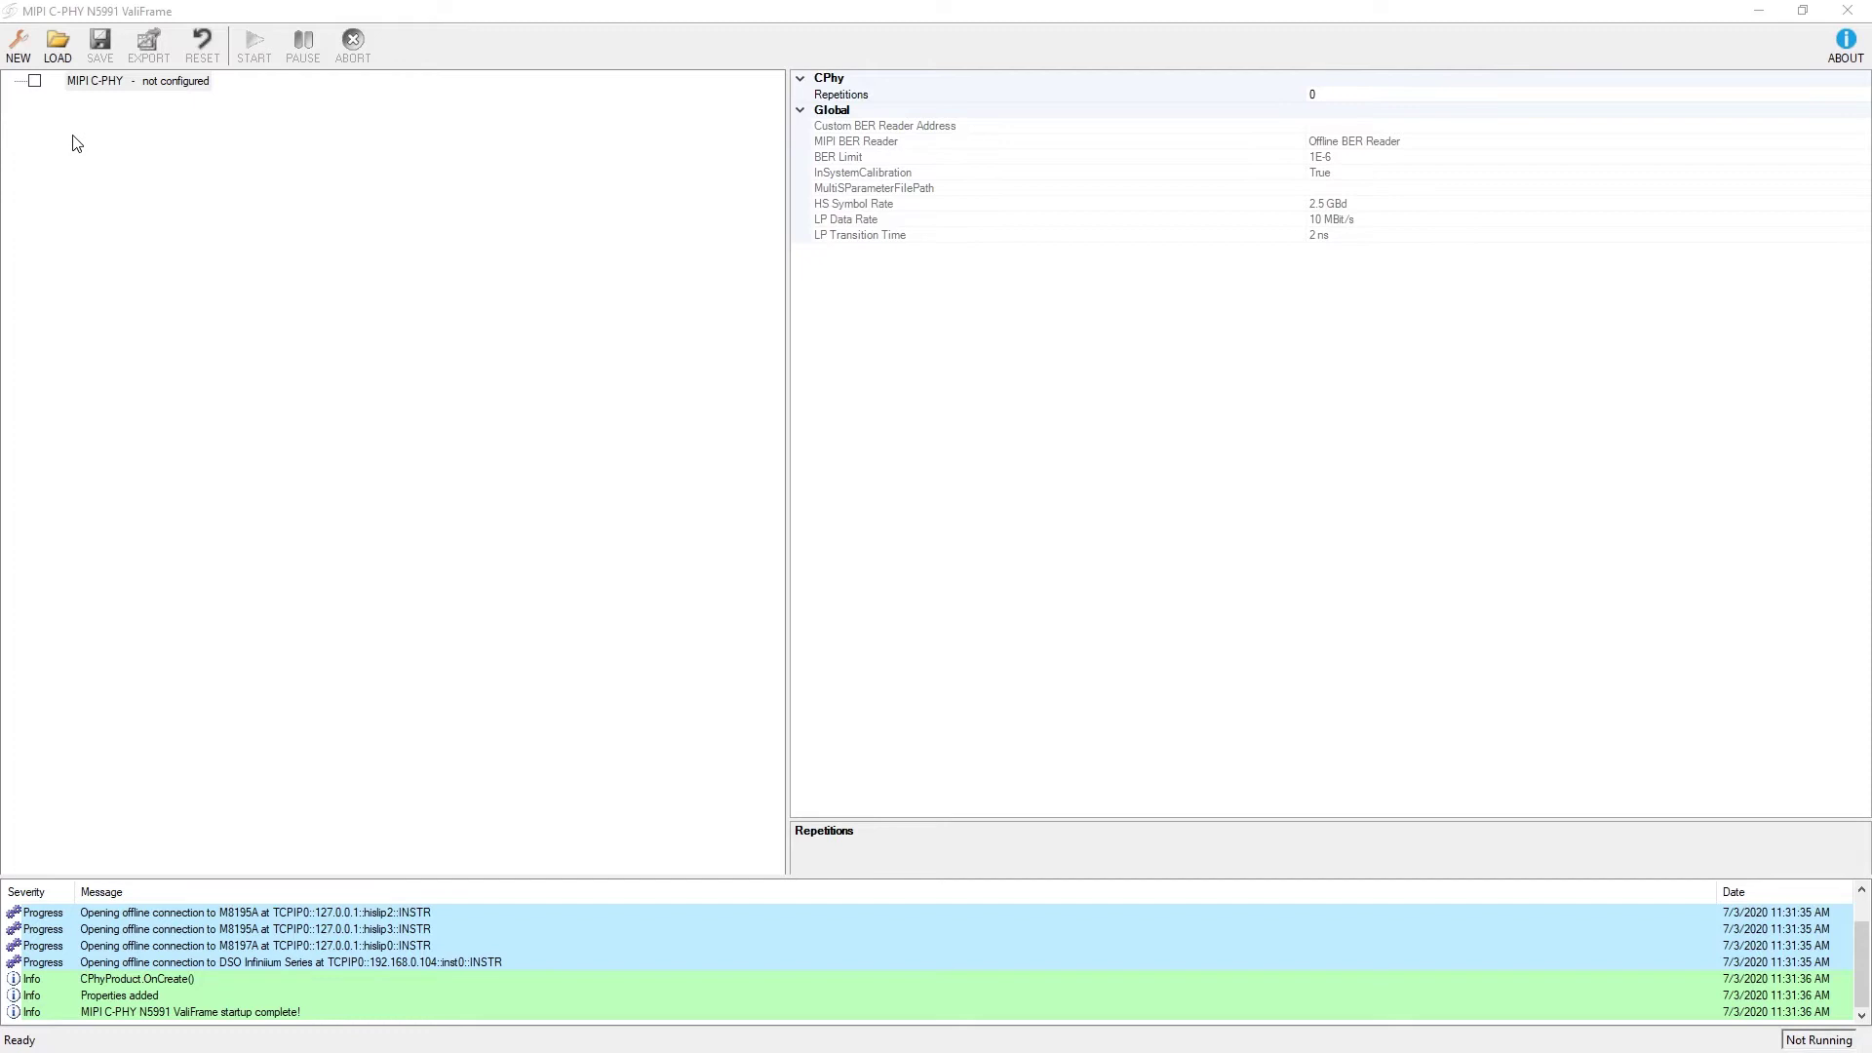
# Step: Start a new DUT configuration, keeping the lanes at 1 Channel and the protocol at DSI
pyautogui.click(24, 51)
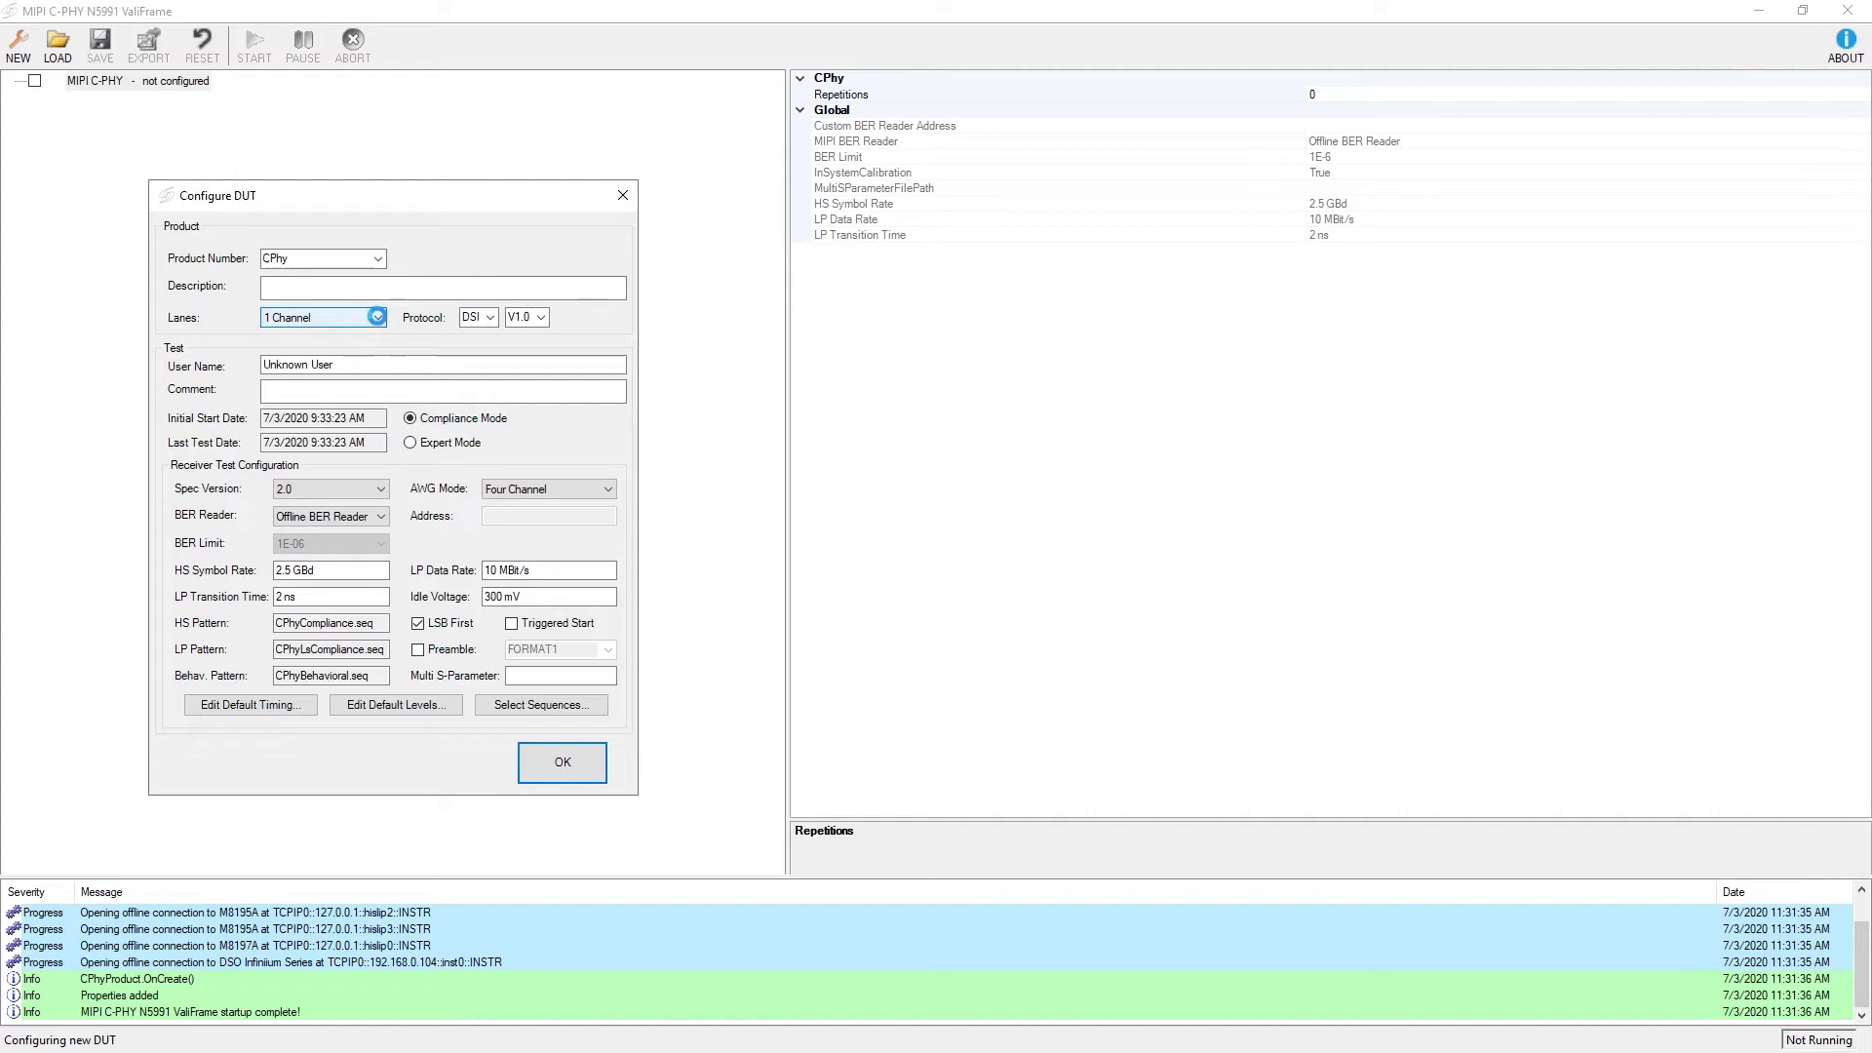
pyautogui.click(377, 317)
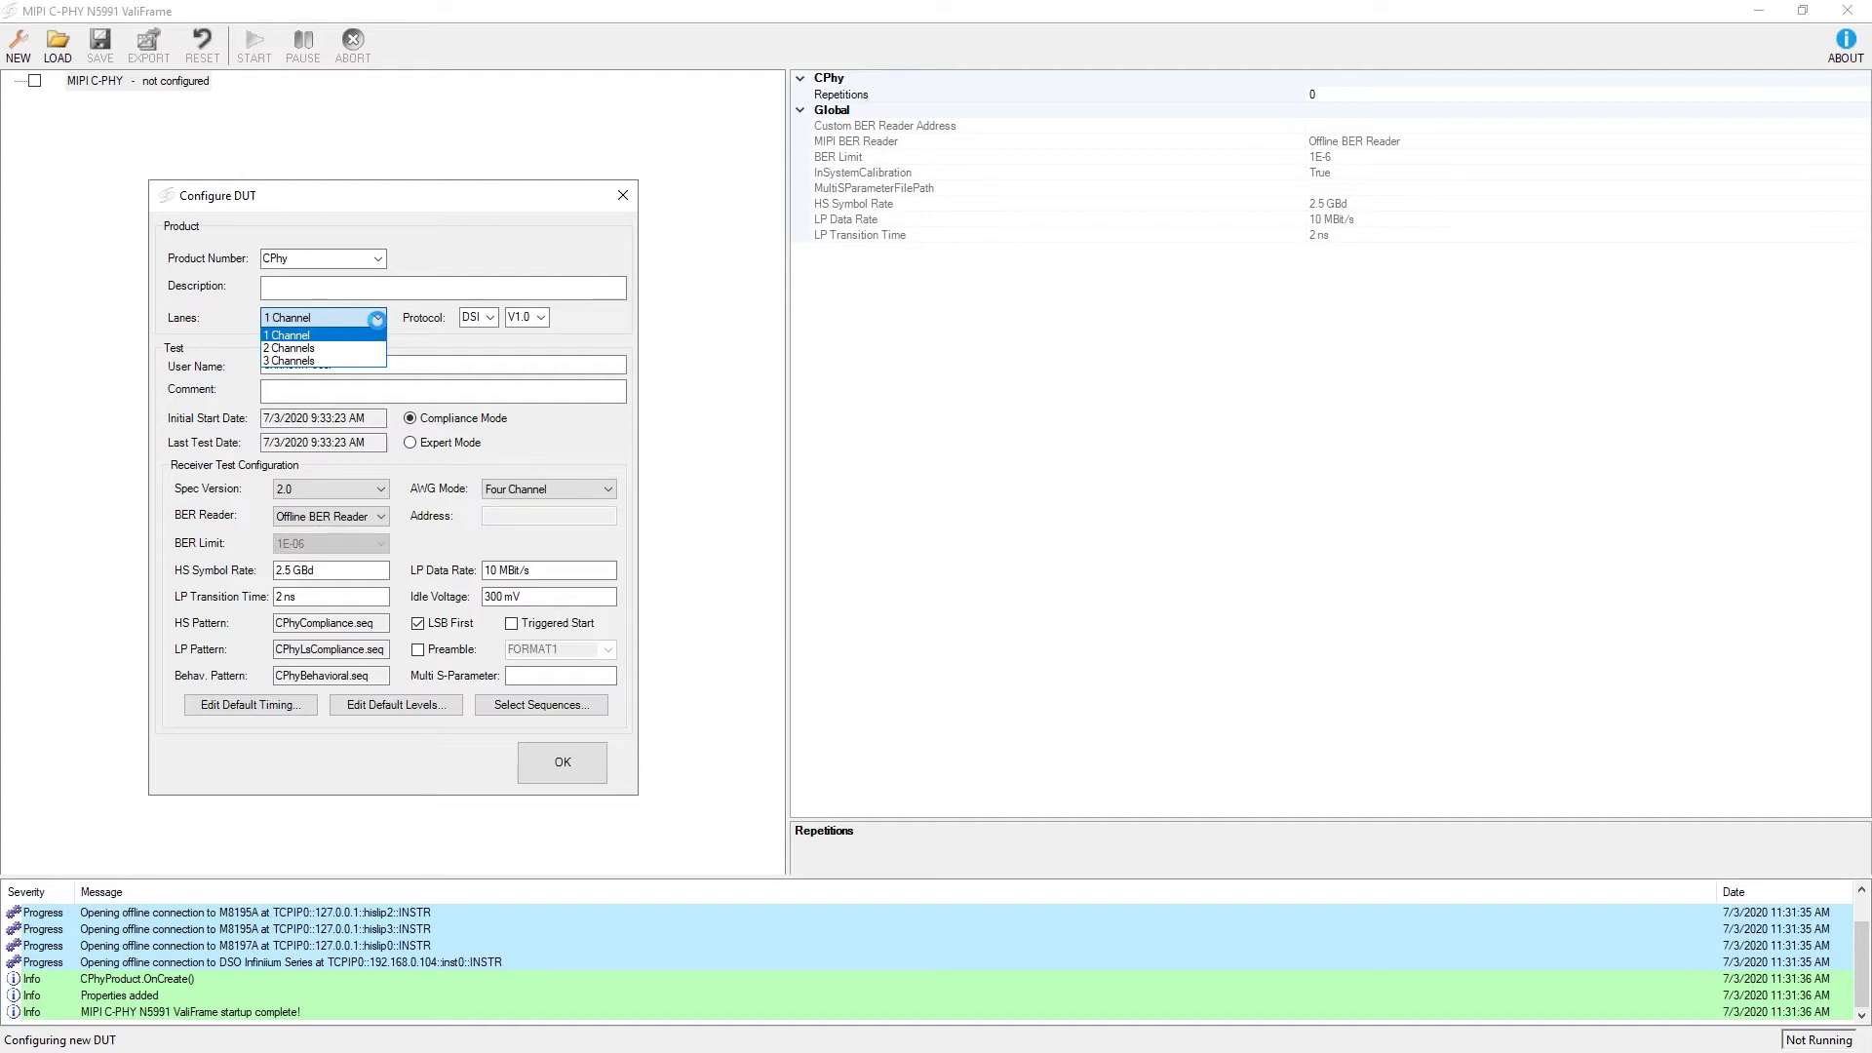
pyautogui.click(377, 319)
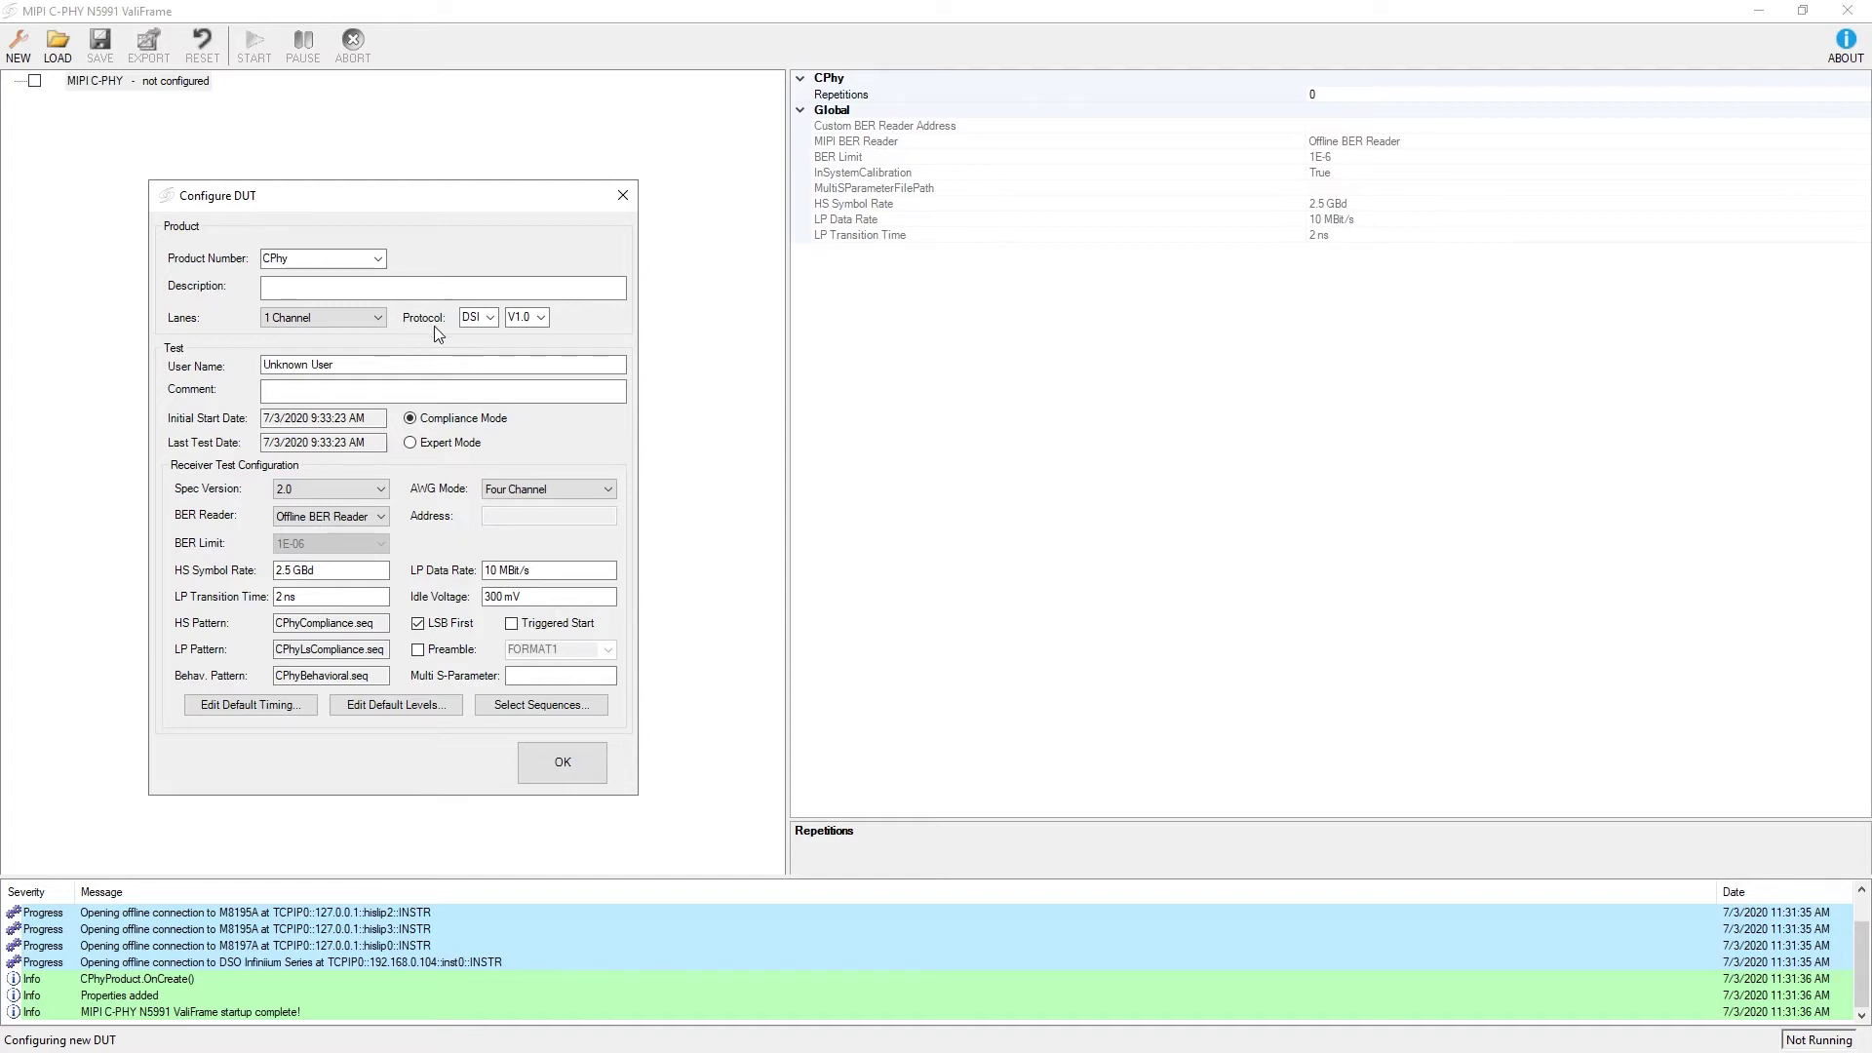
pyautogui.click(489, 318)
pyautogui.click(475, 348)
# Step: Switch the DUT test from Compliance Mode to Expert Mode, enabling the 1E-06 BER limit
pyautogui.click(387, 399)
pyautogui.click(410, 444)
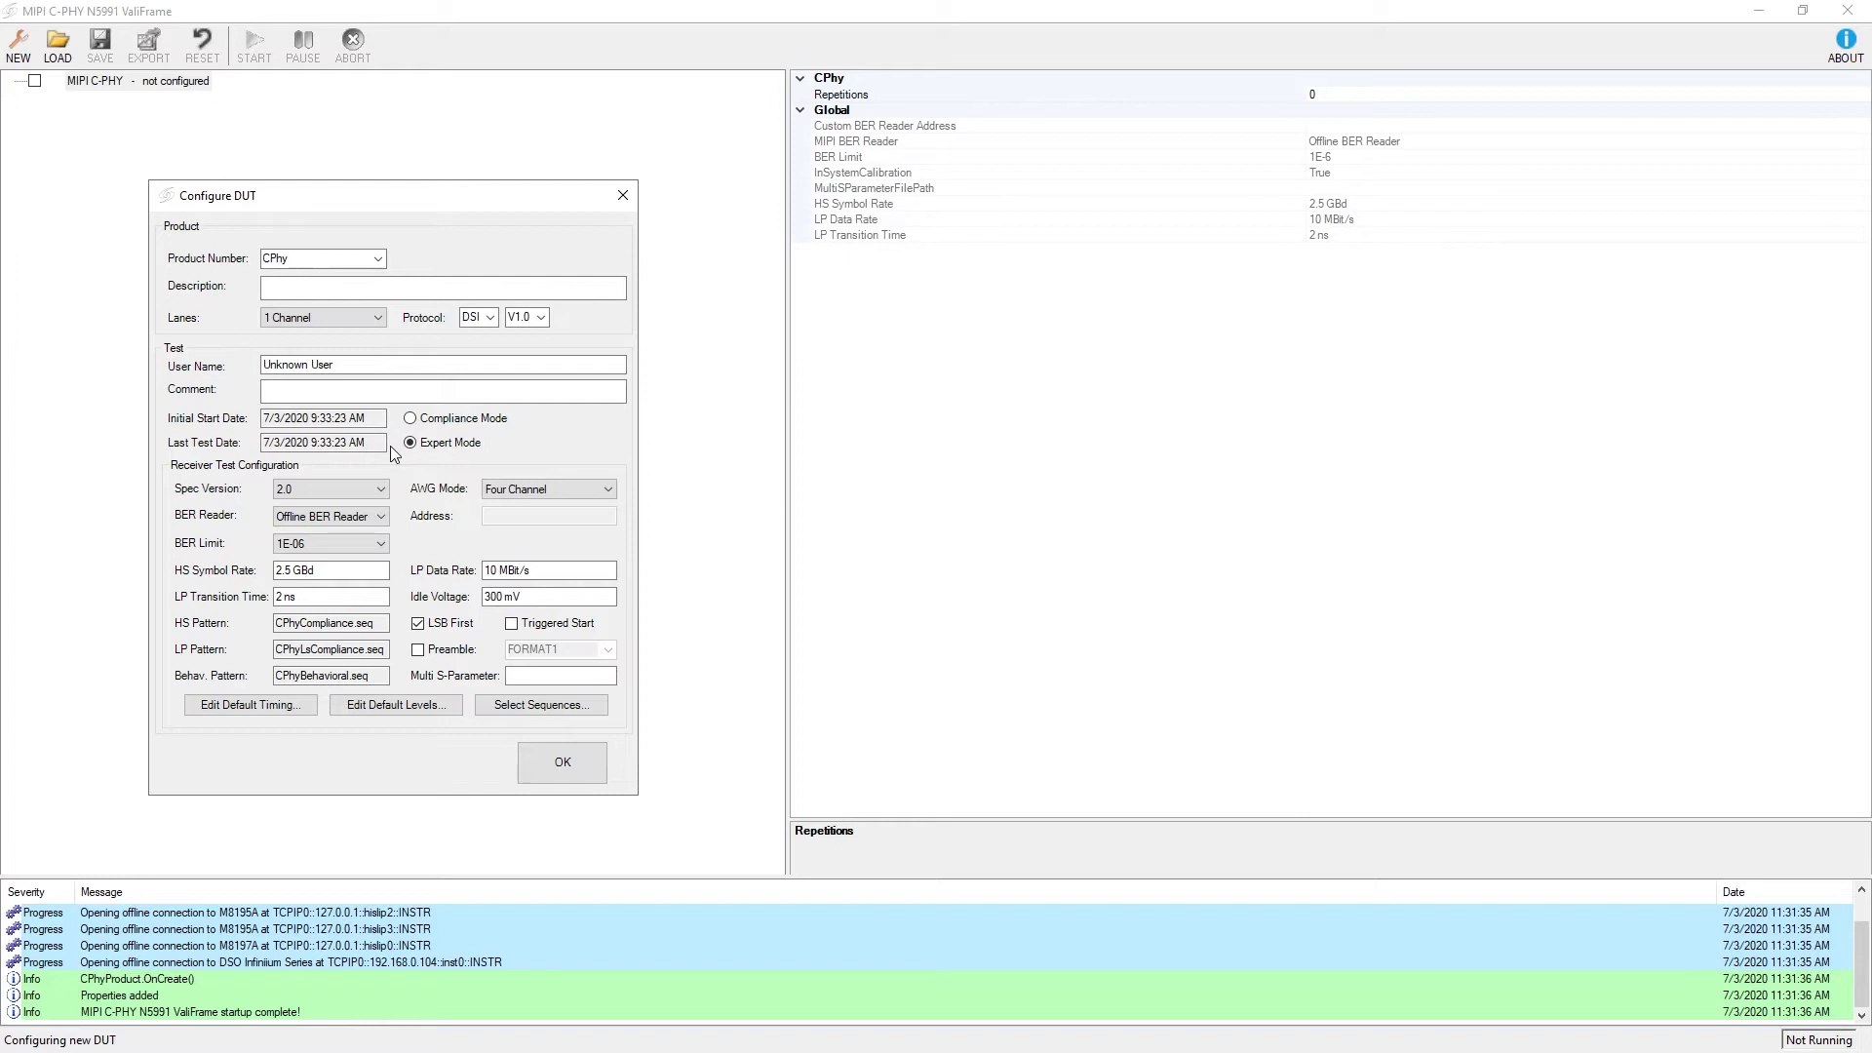
pyautogui.click(410, 419)
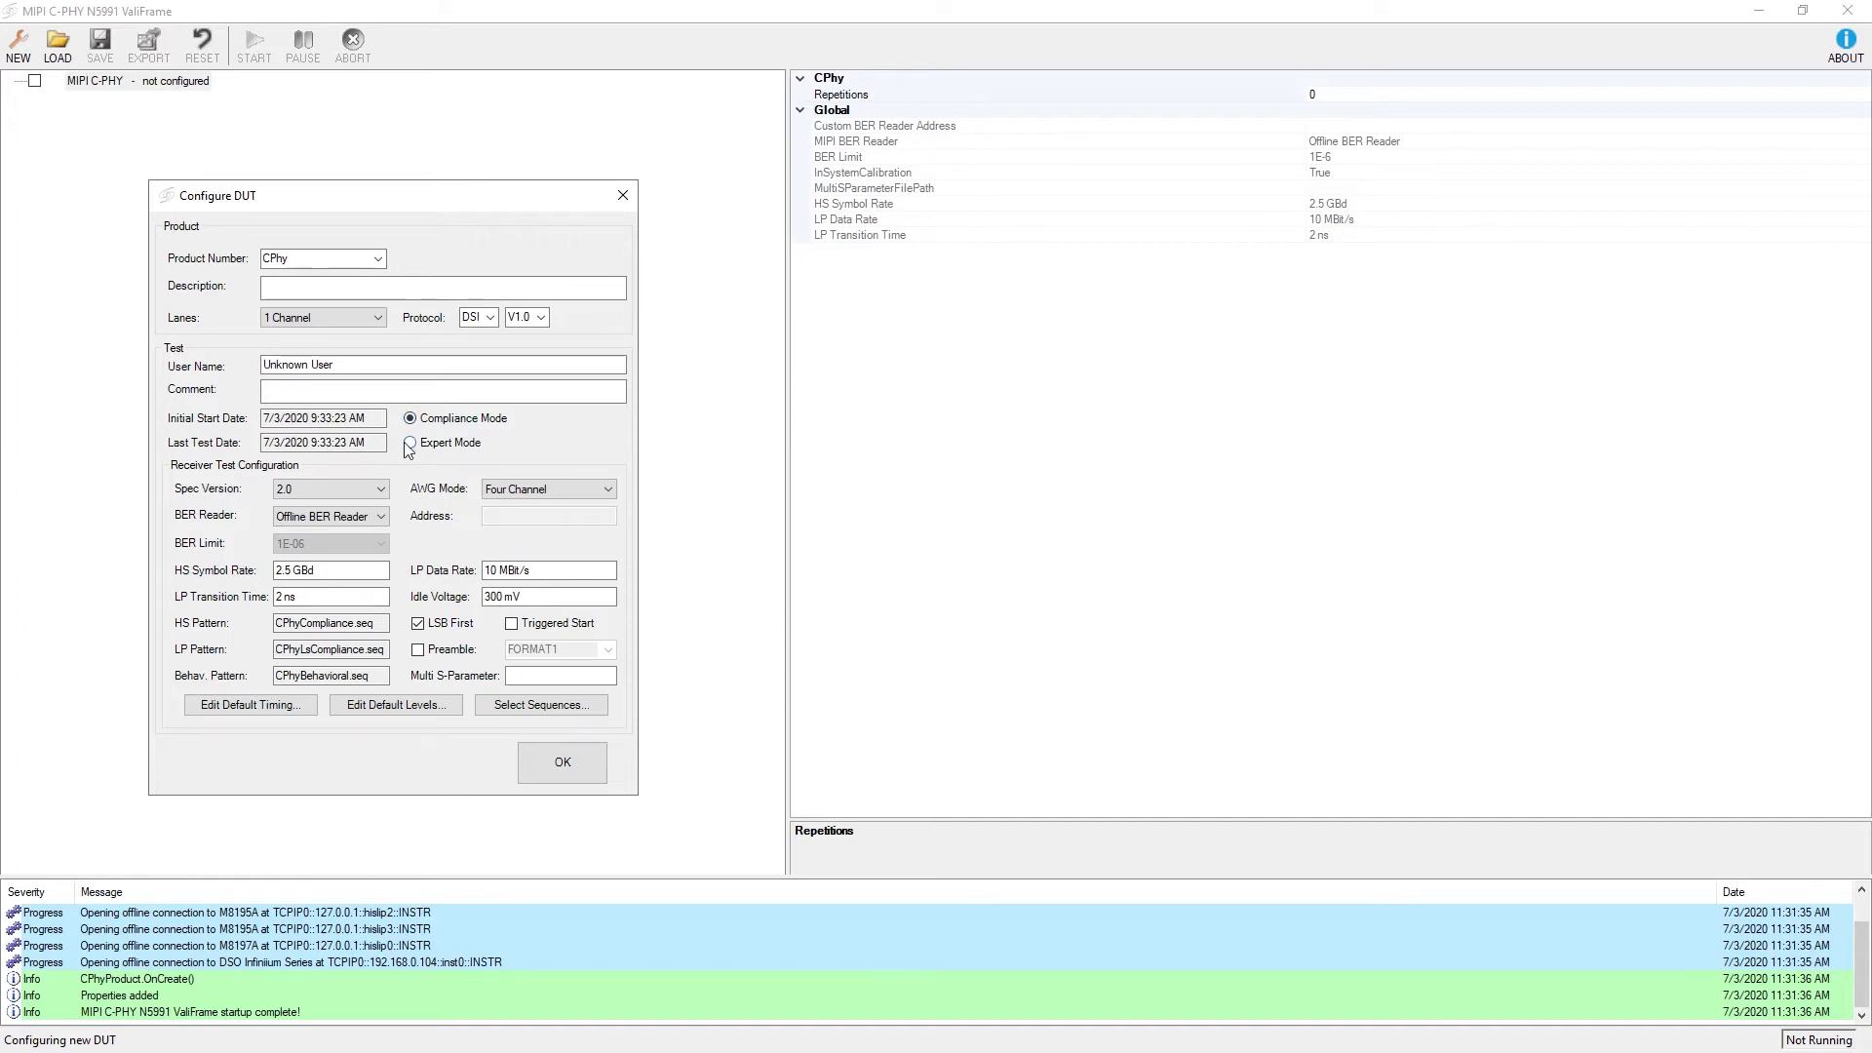
pyautogui.click(410, 444)
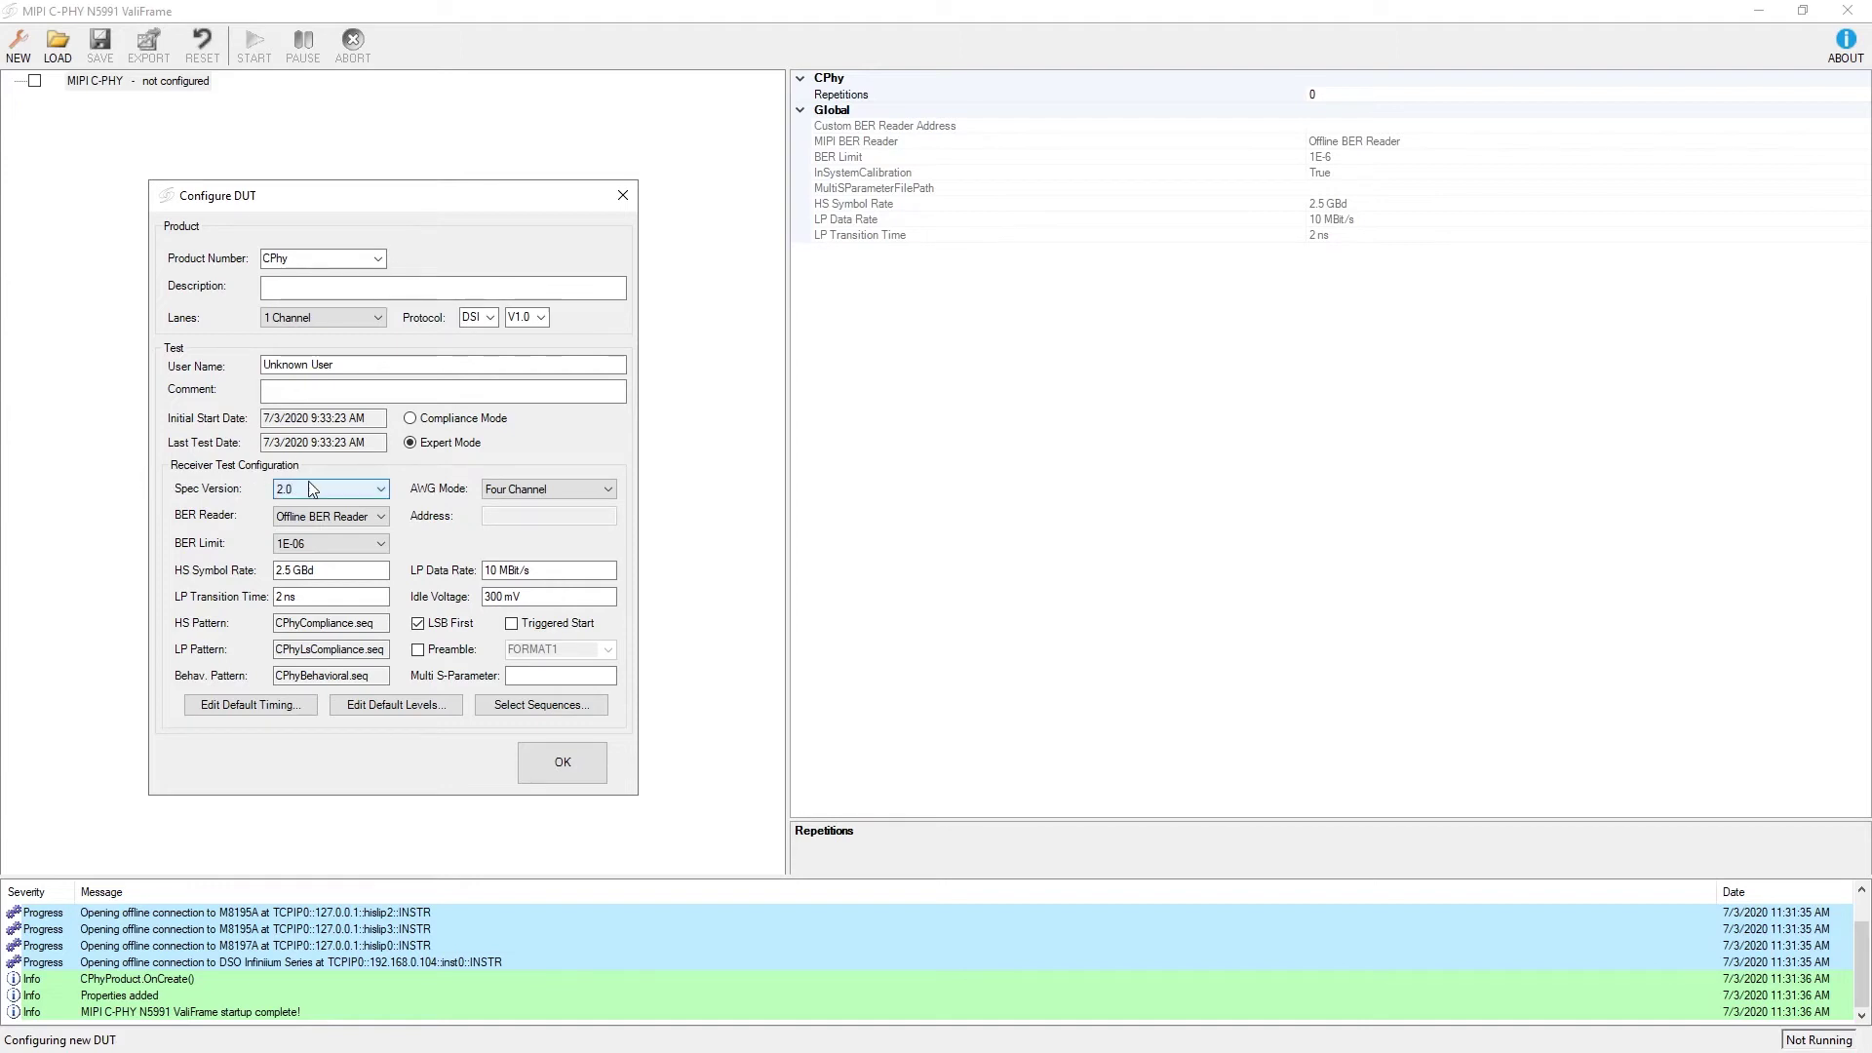
# Step: Set the AWG mode to Dual Channel, keeping spec version 2.0 and lanes at 1 Channel
pyautogui.click(381, 491)
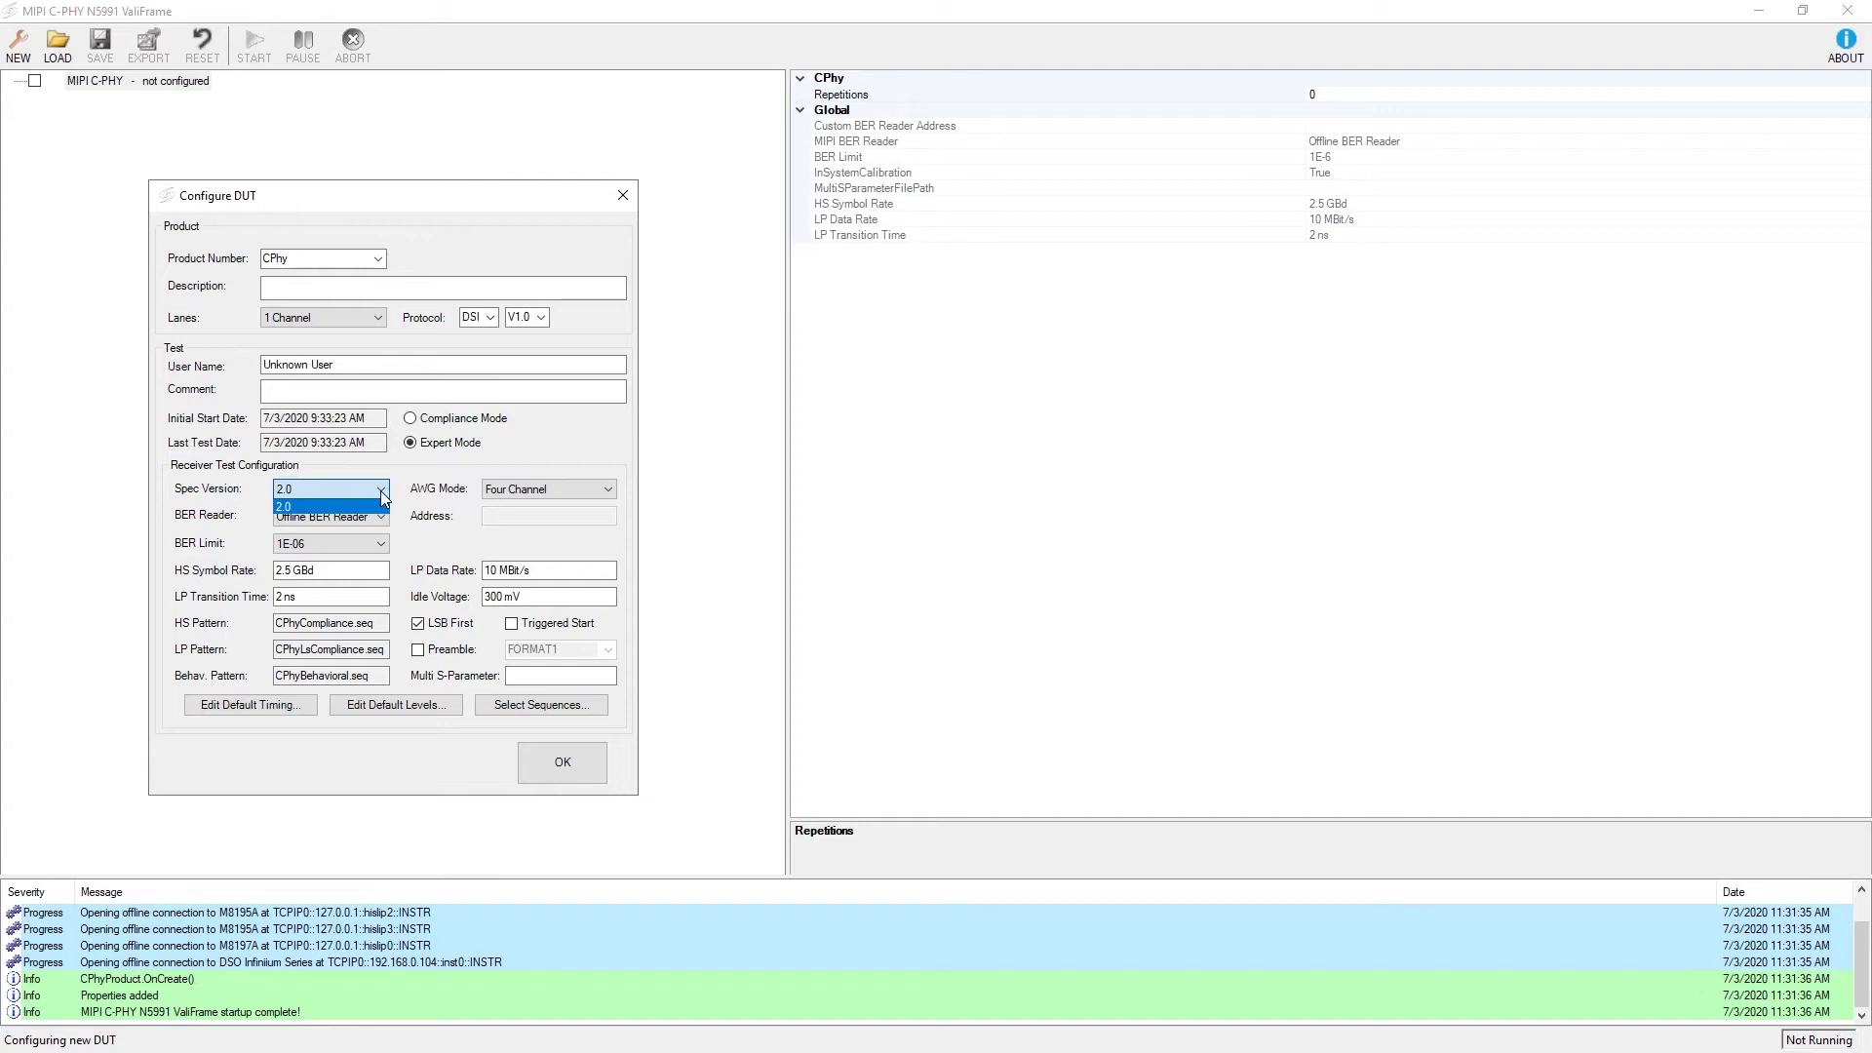
pyautogui.click(380, 489)
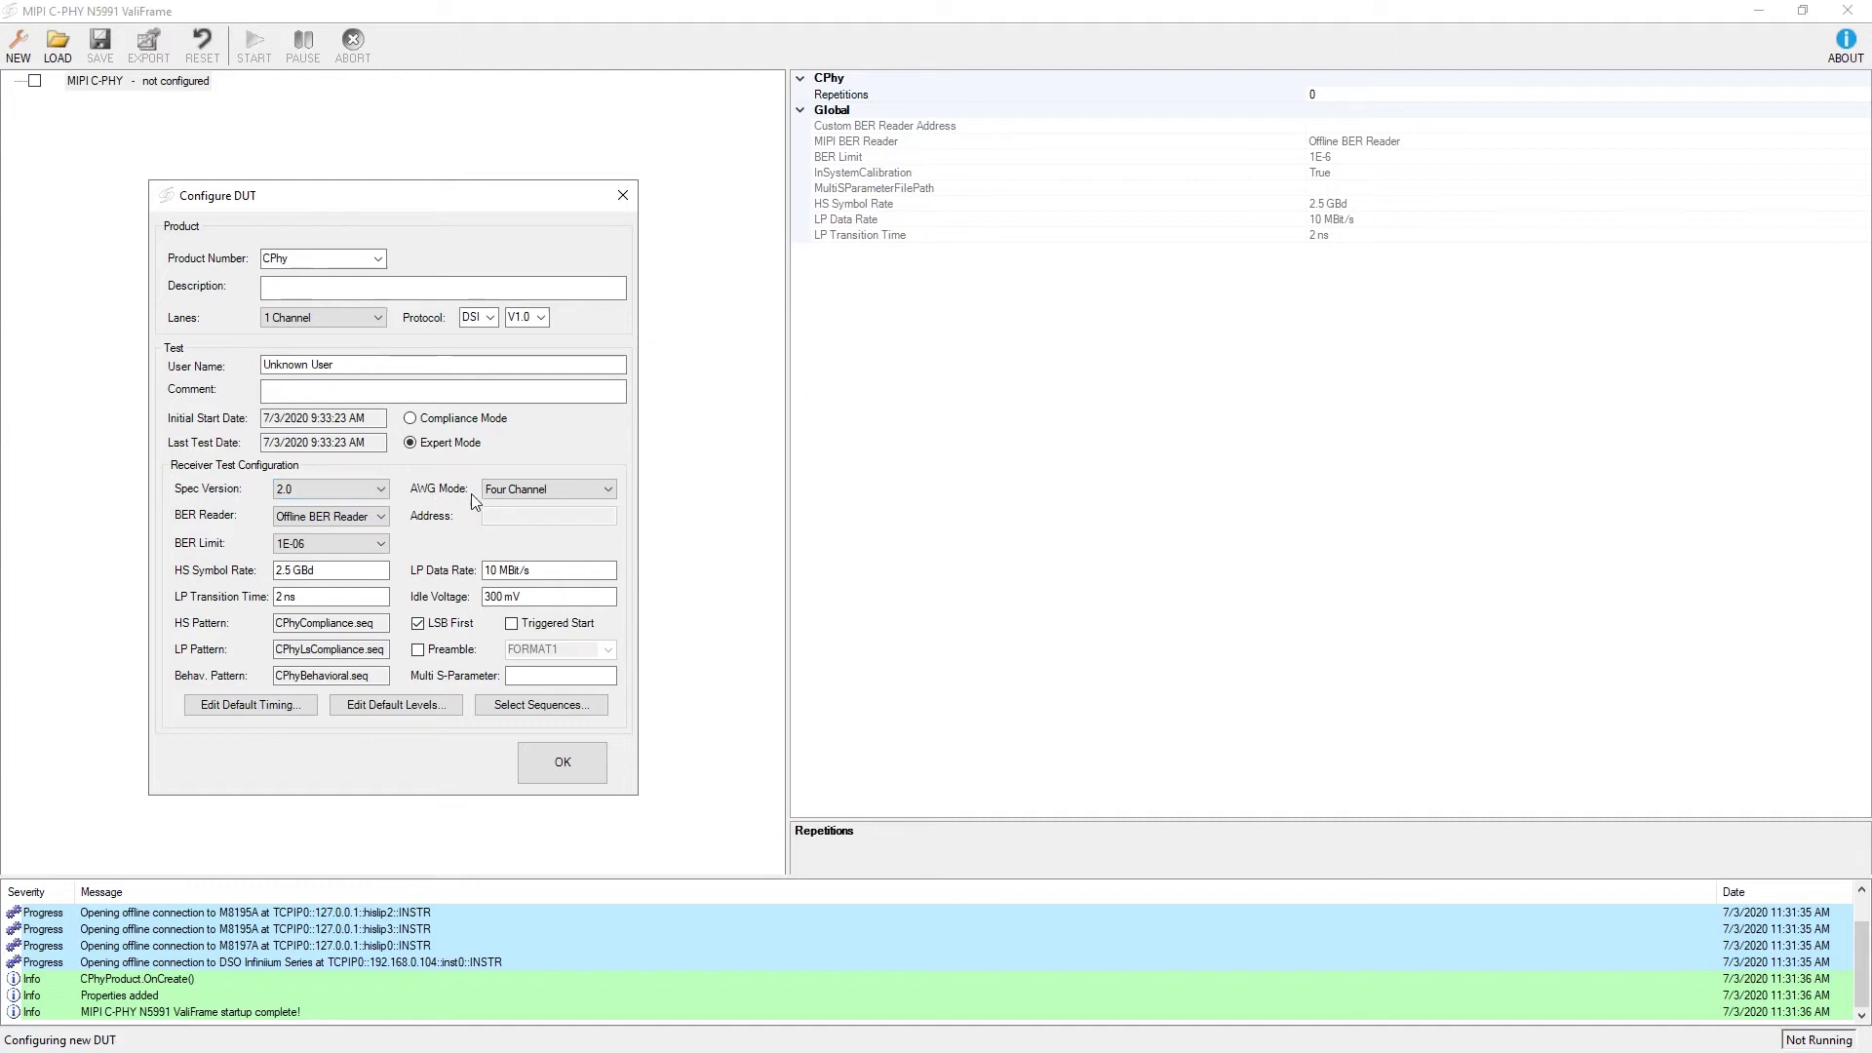
pyautogui.click(608, 491)
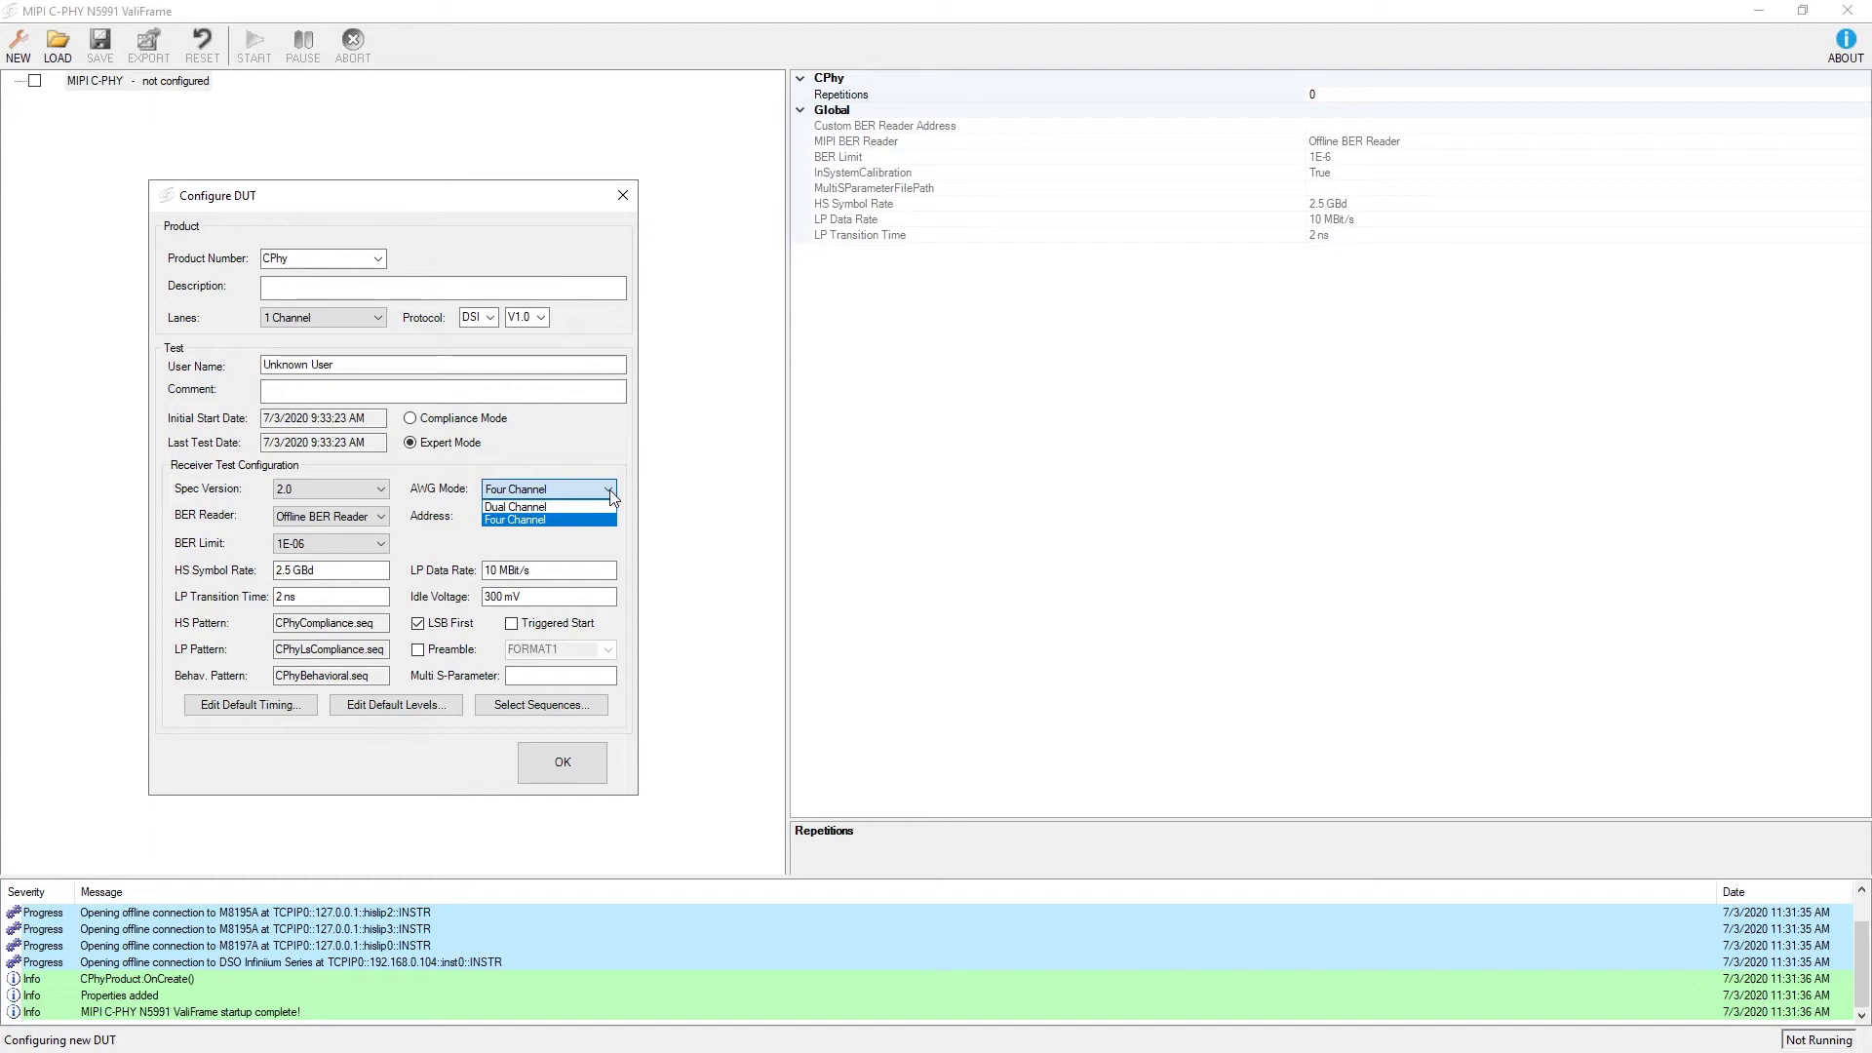
pyautogui.press('Up')
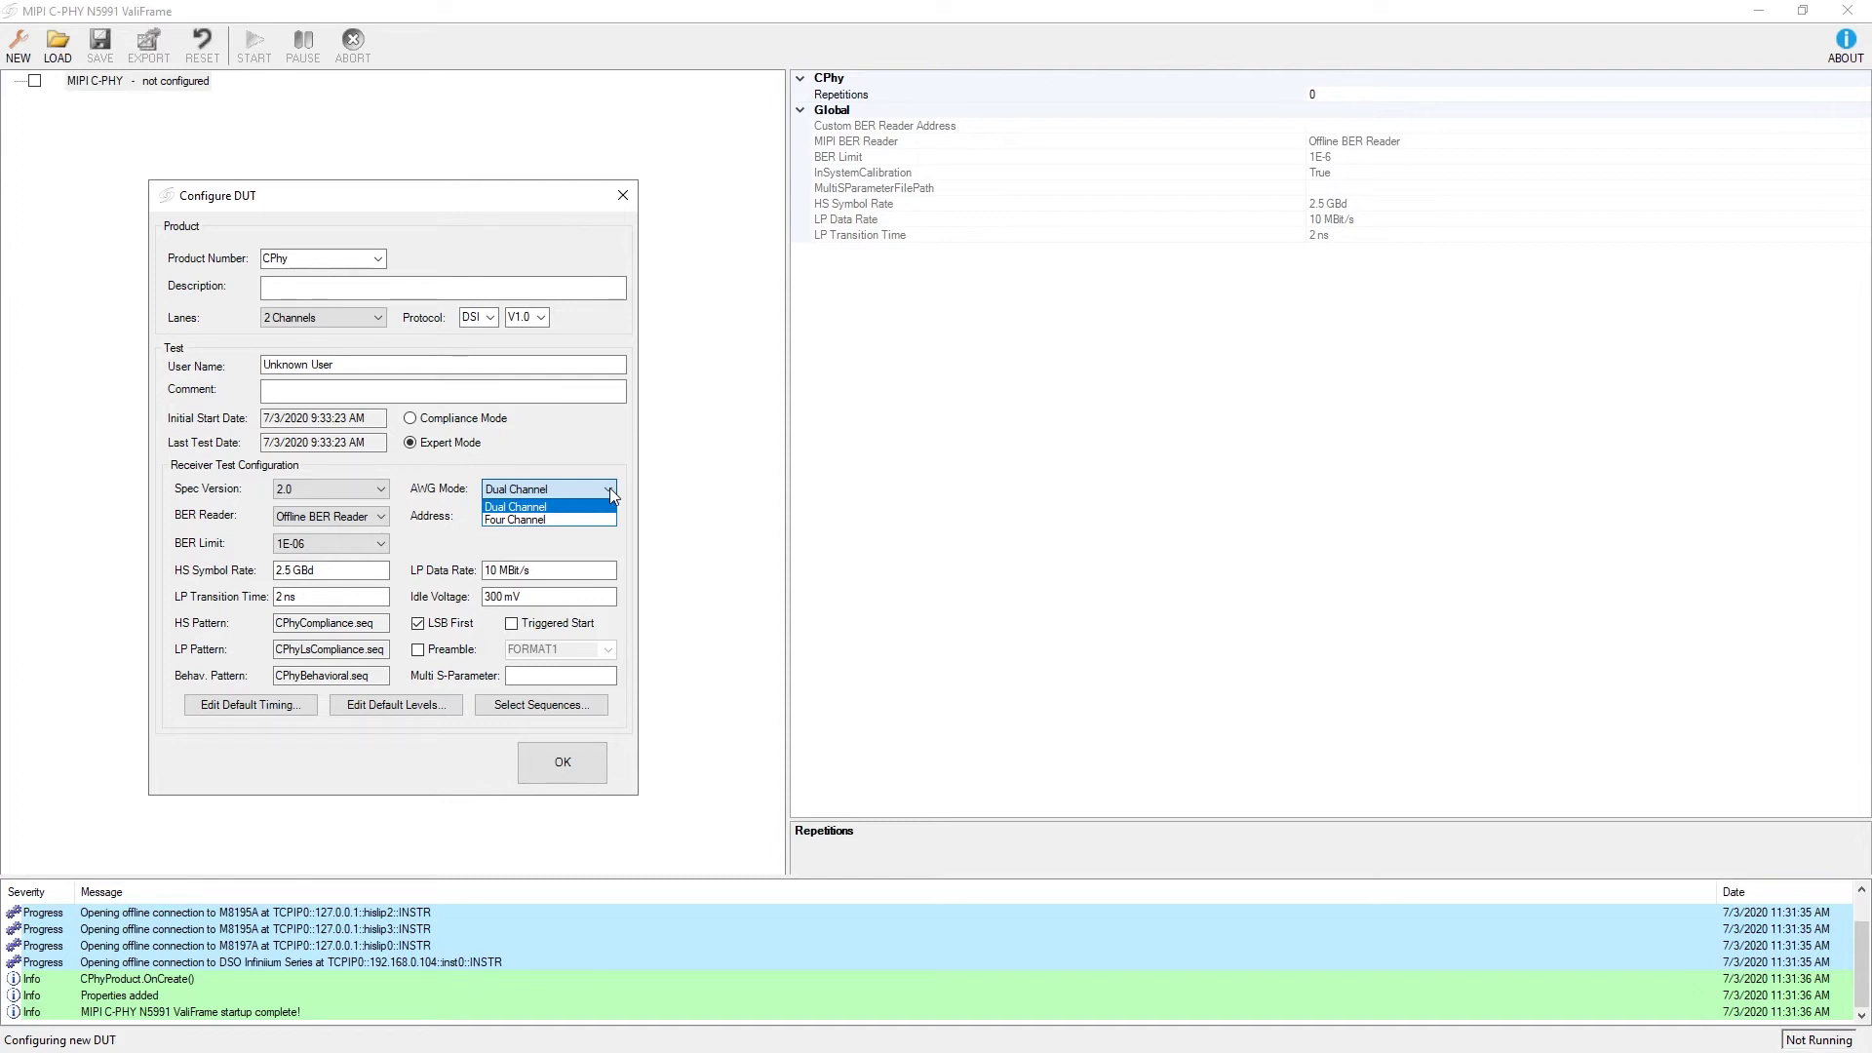
pyautogui.click(610, 488)
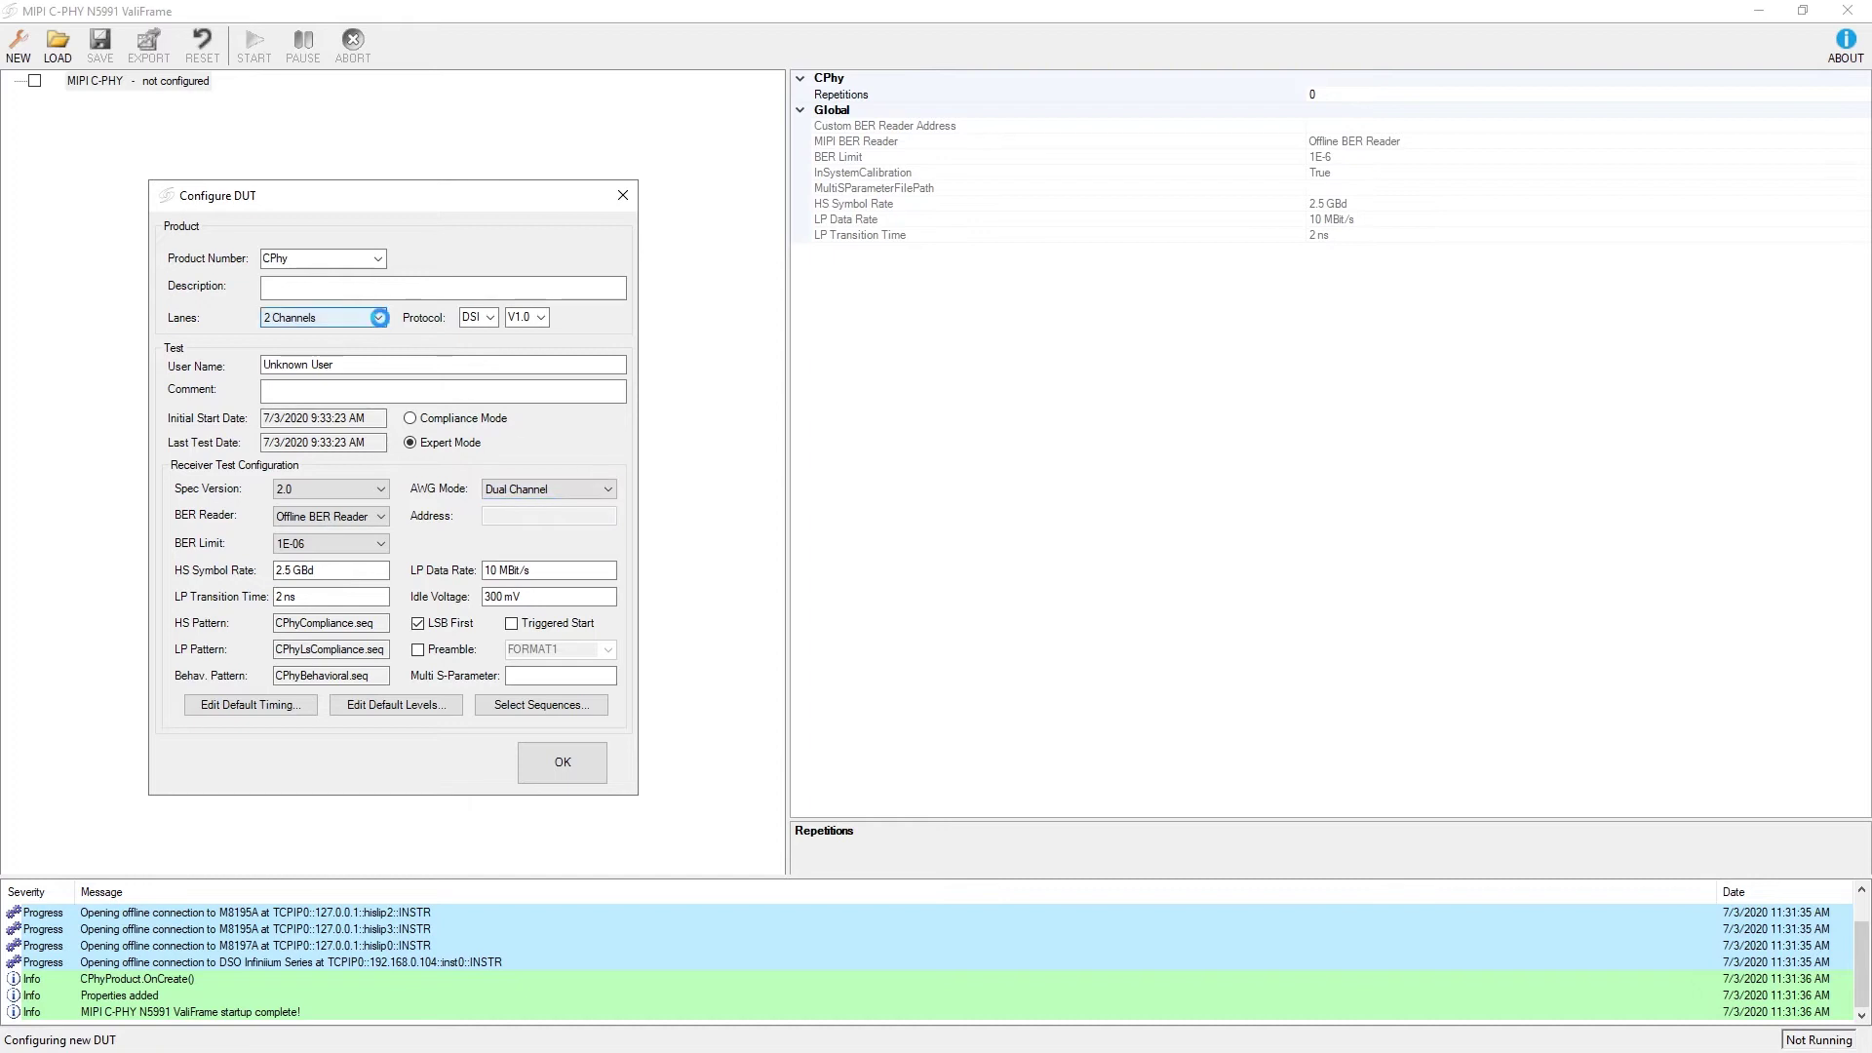
pyautogui.click(379, 317)
pyautogui.click(363, 333)
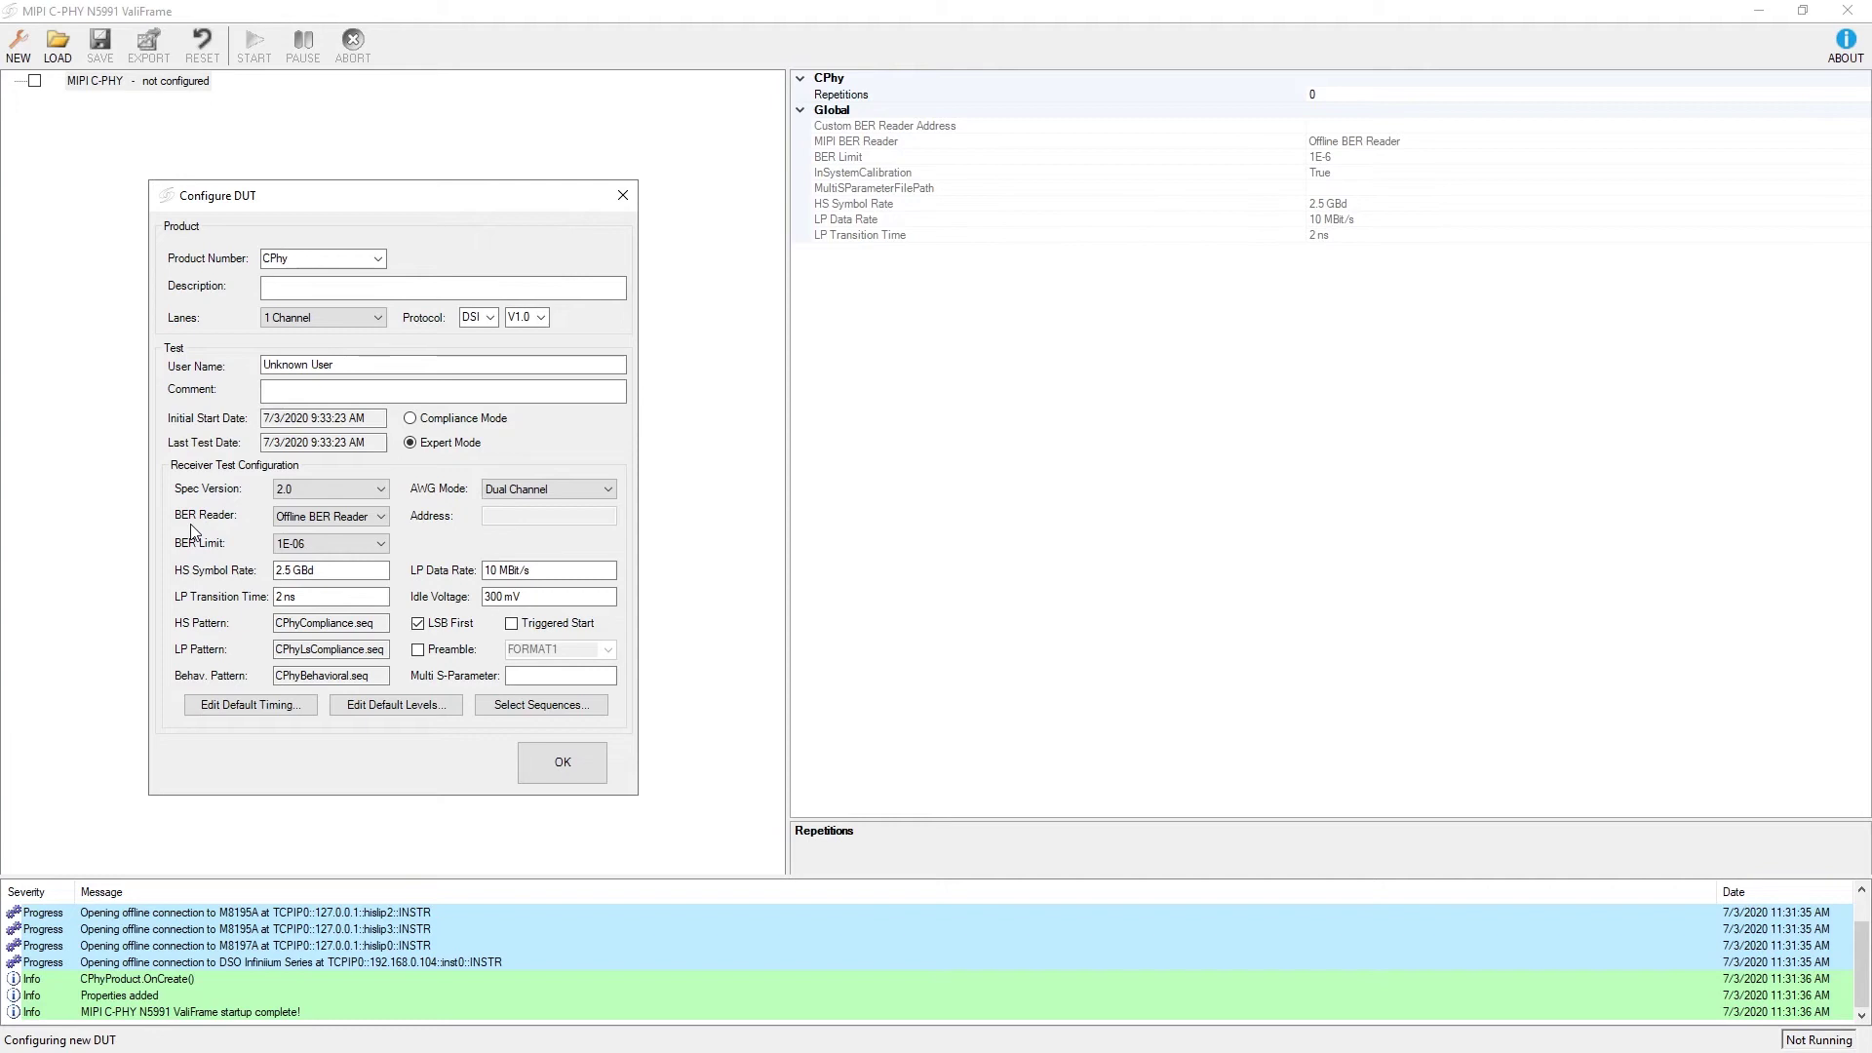
pyautogui.click(382, 518)
pyautogui.click(384, 517)
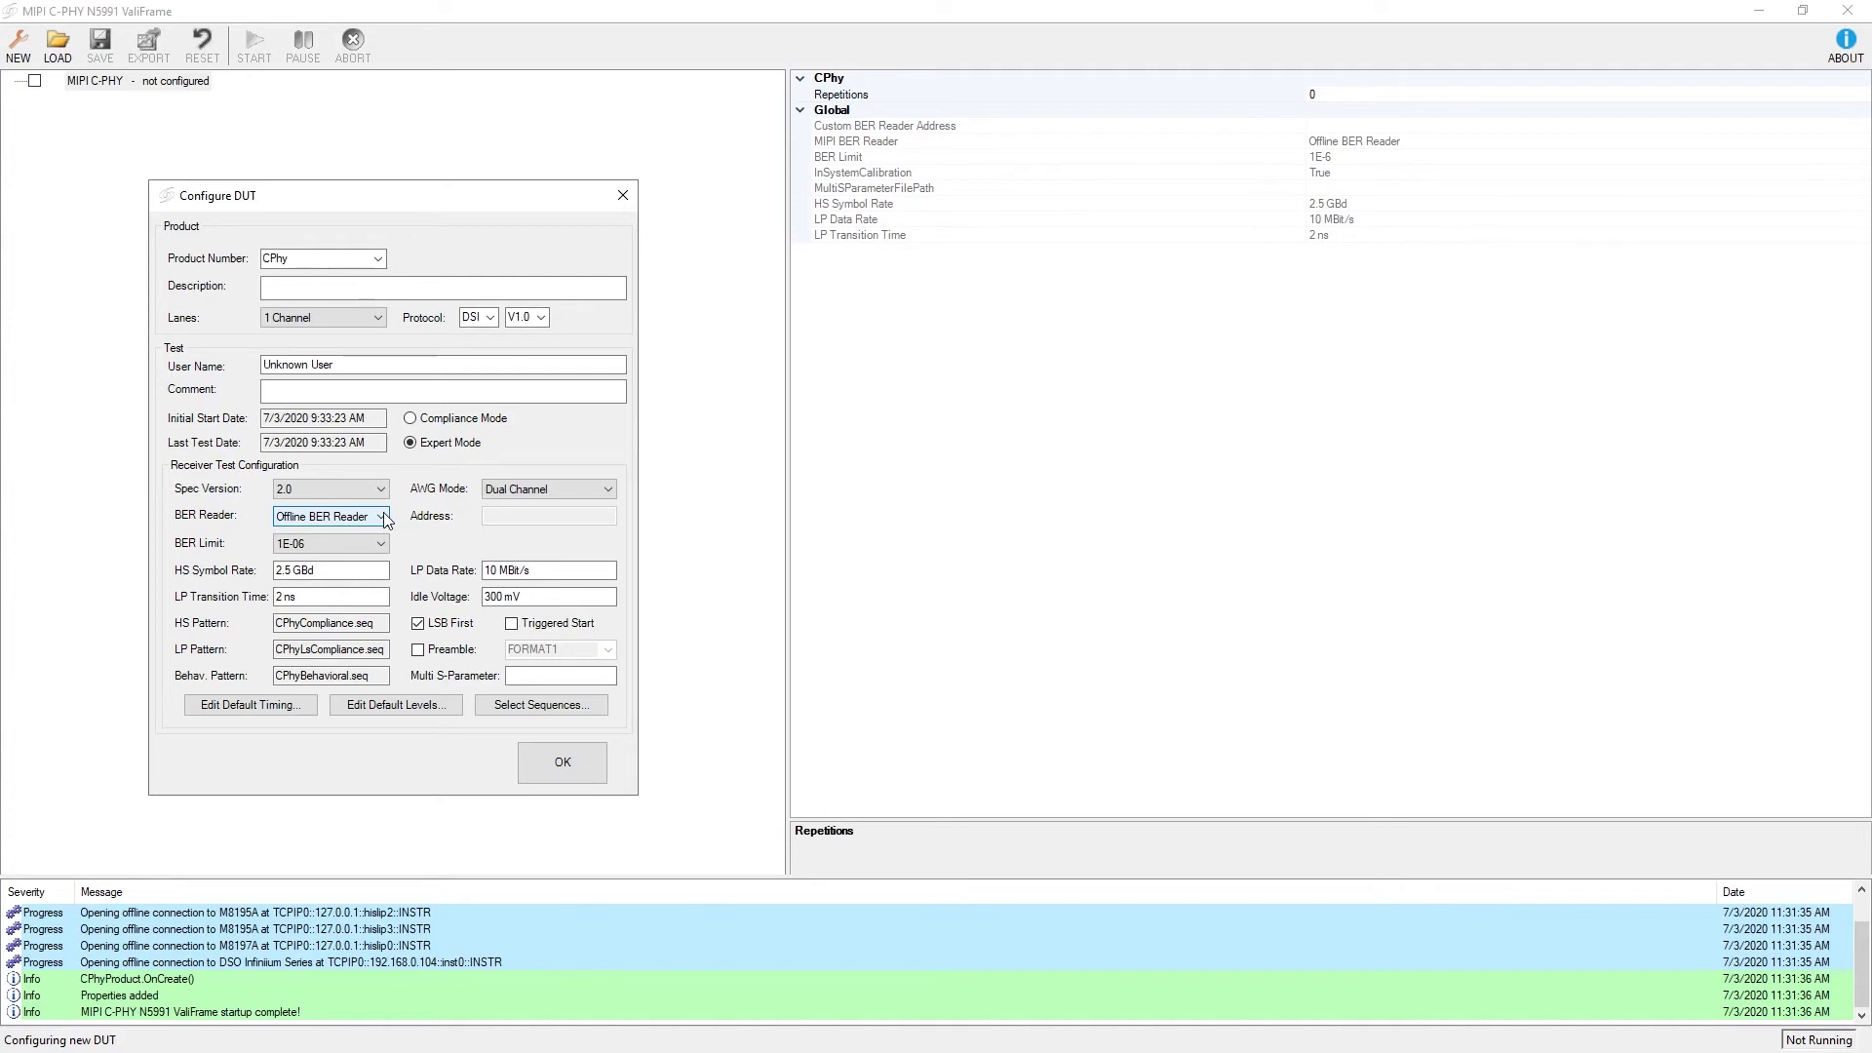
pyautogui.click(381, 544)
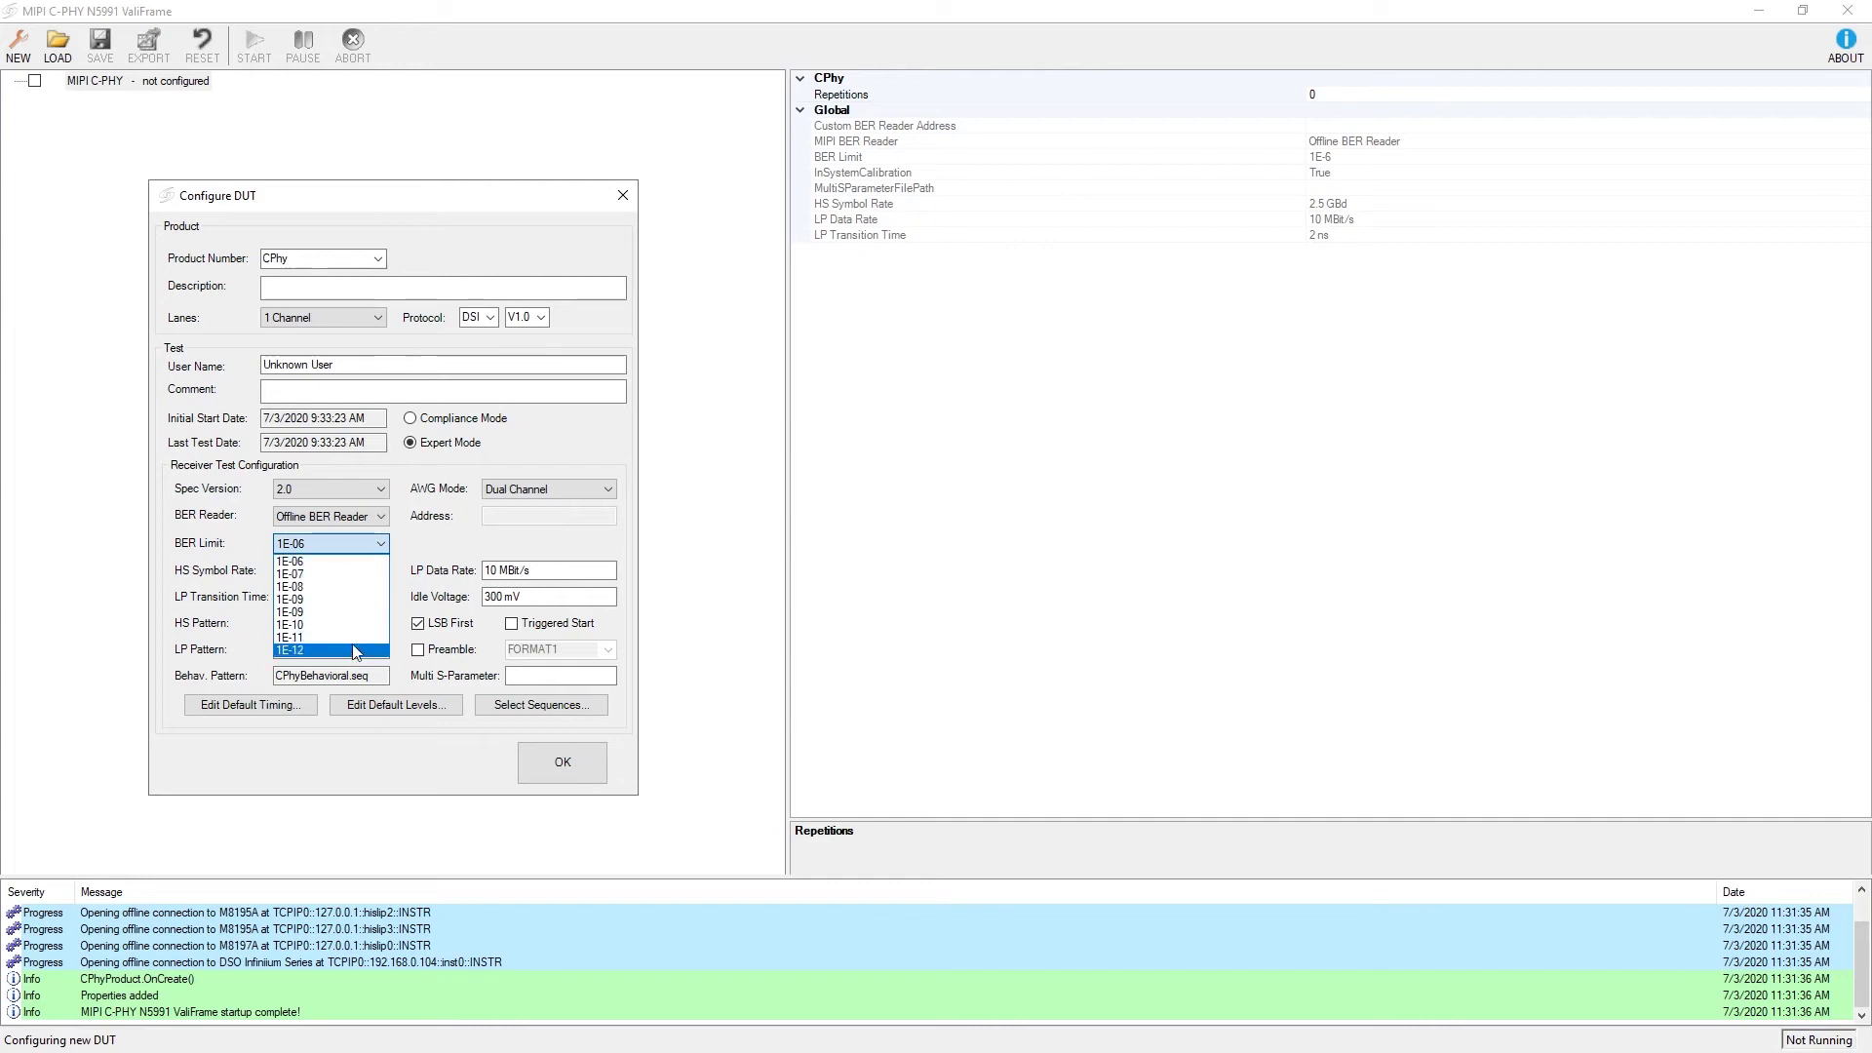
pyautogui.click(381, 544)
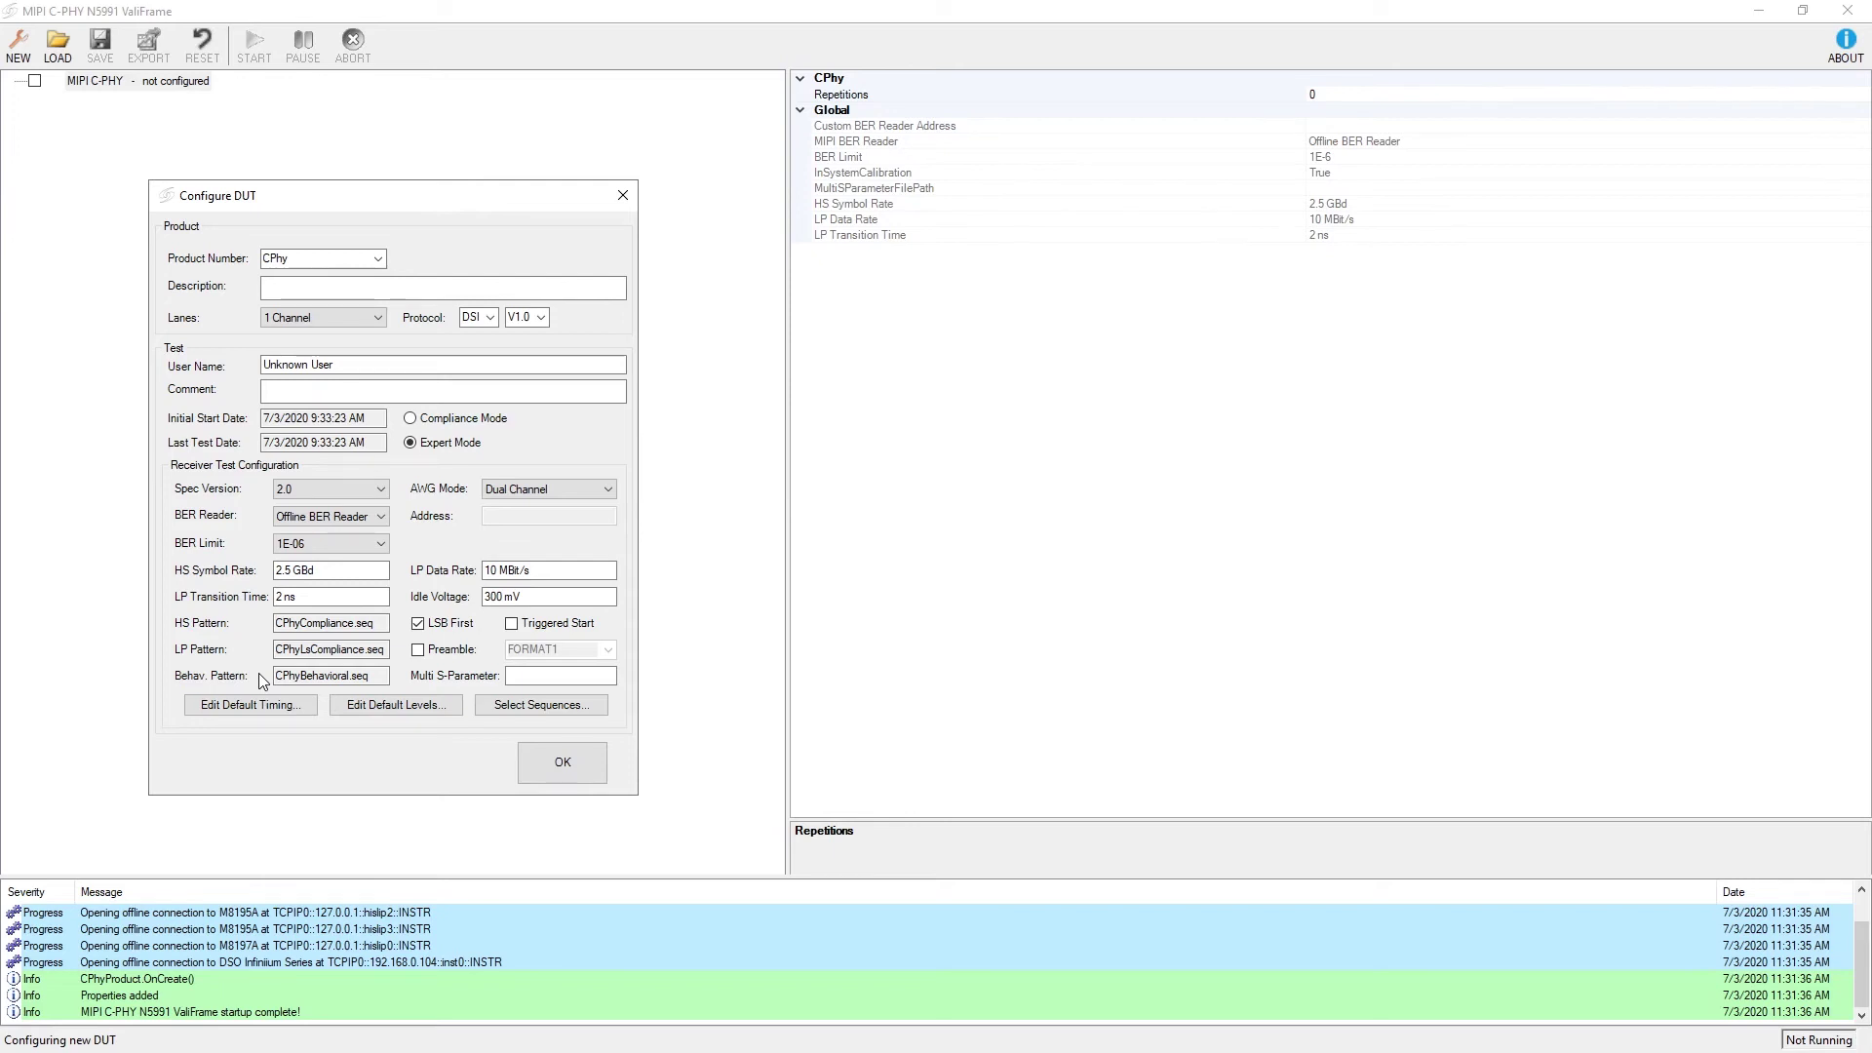
pyautogui.click(490, 707)
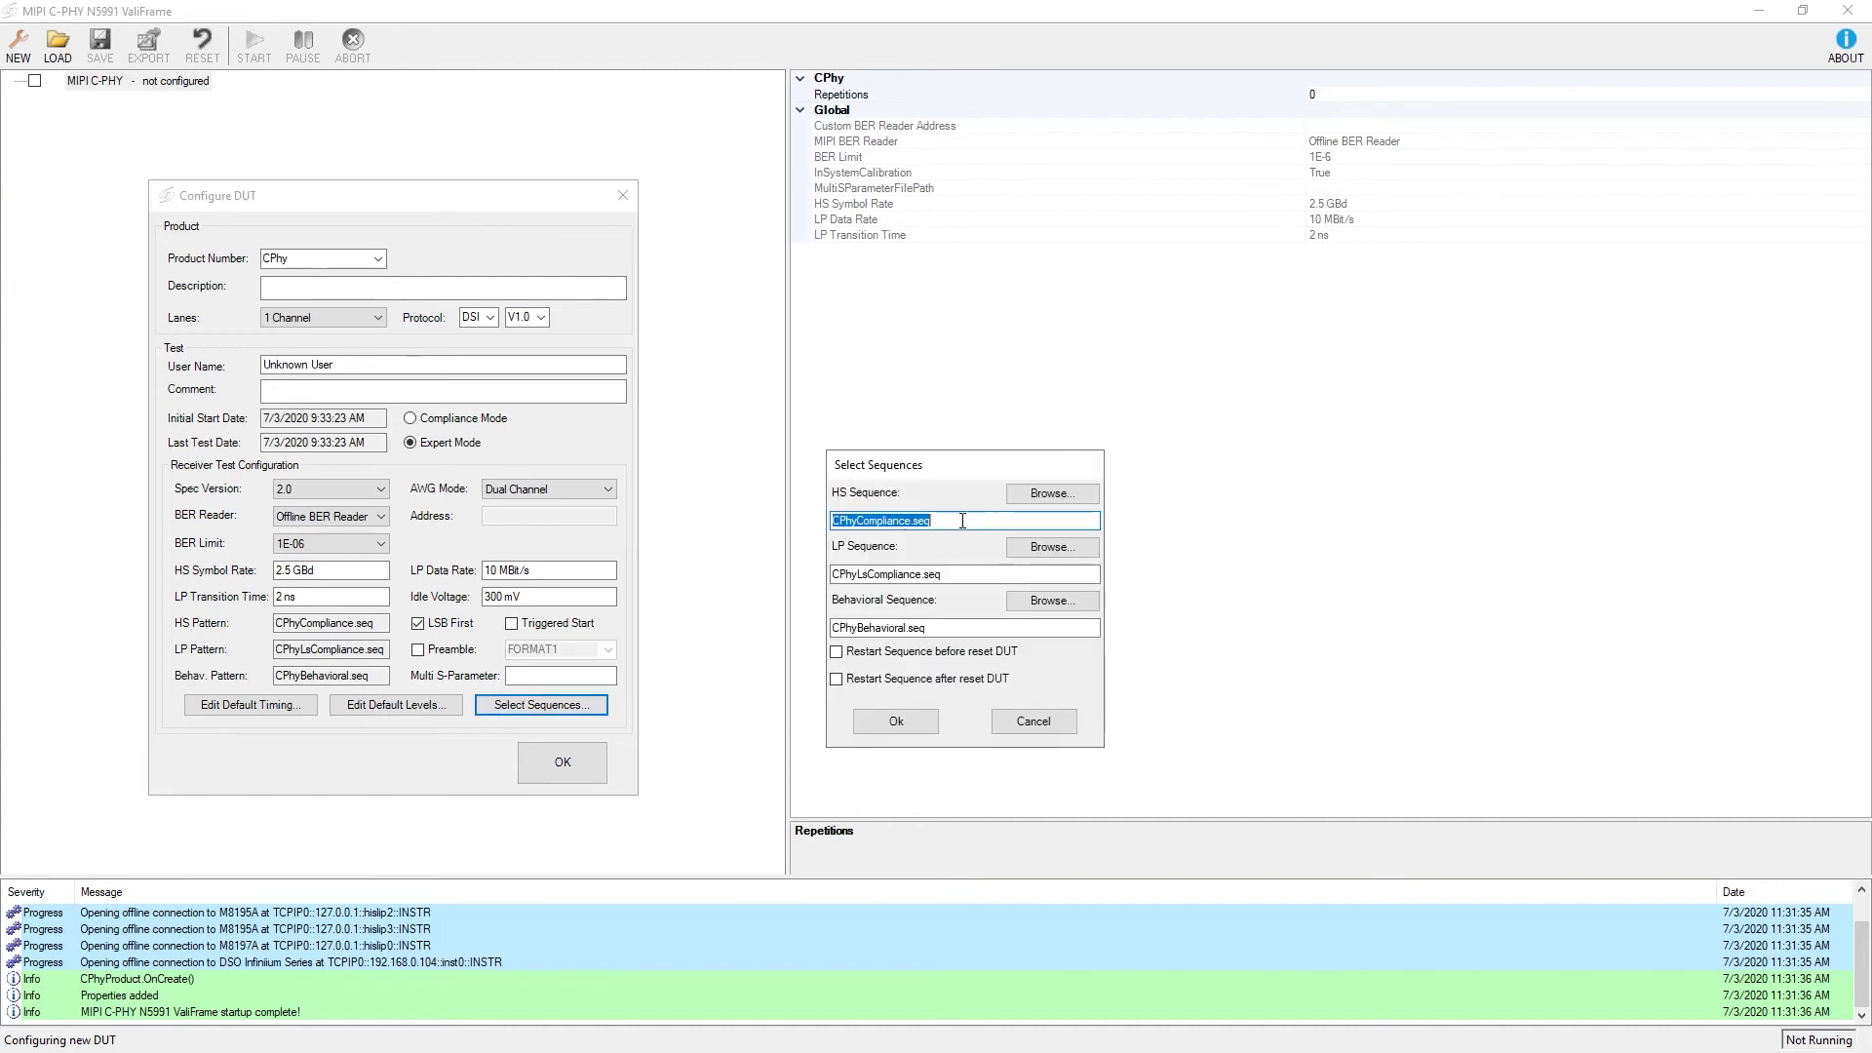
pyautogui.click(1023, 495)
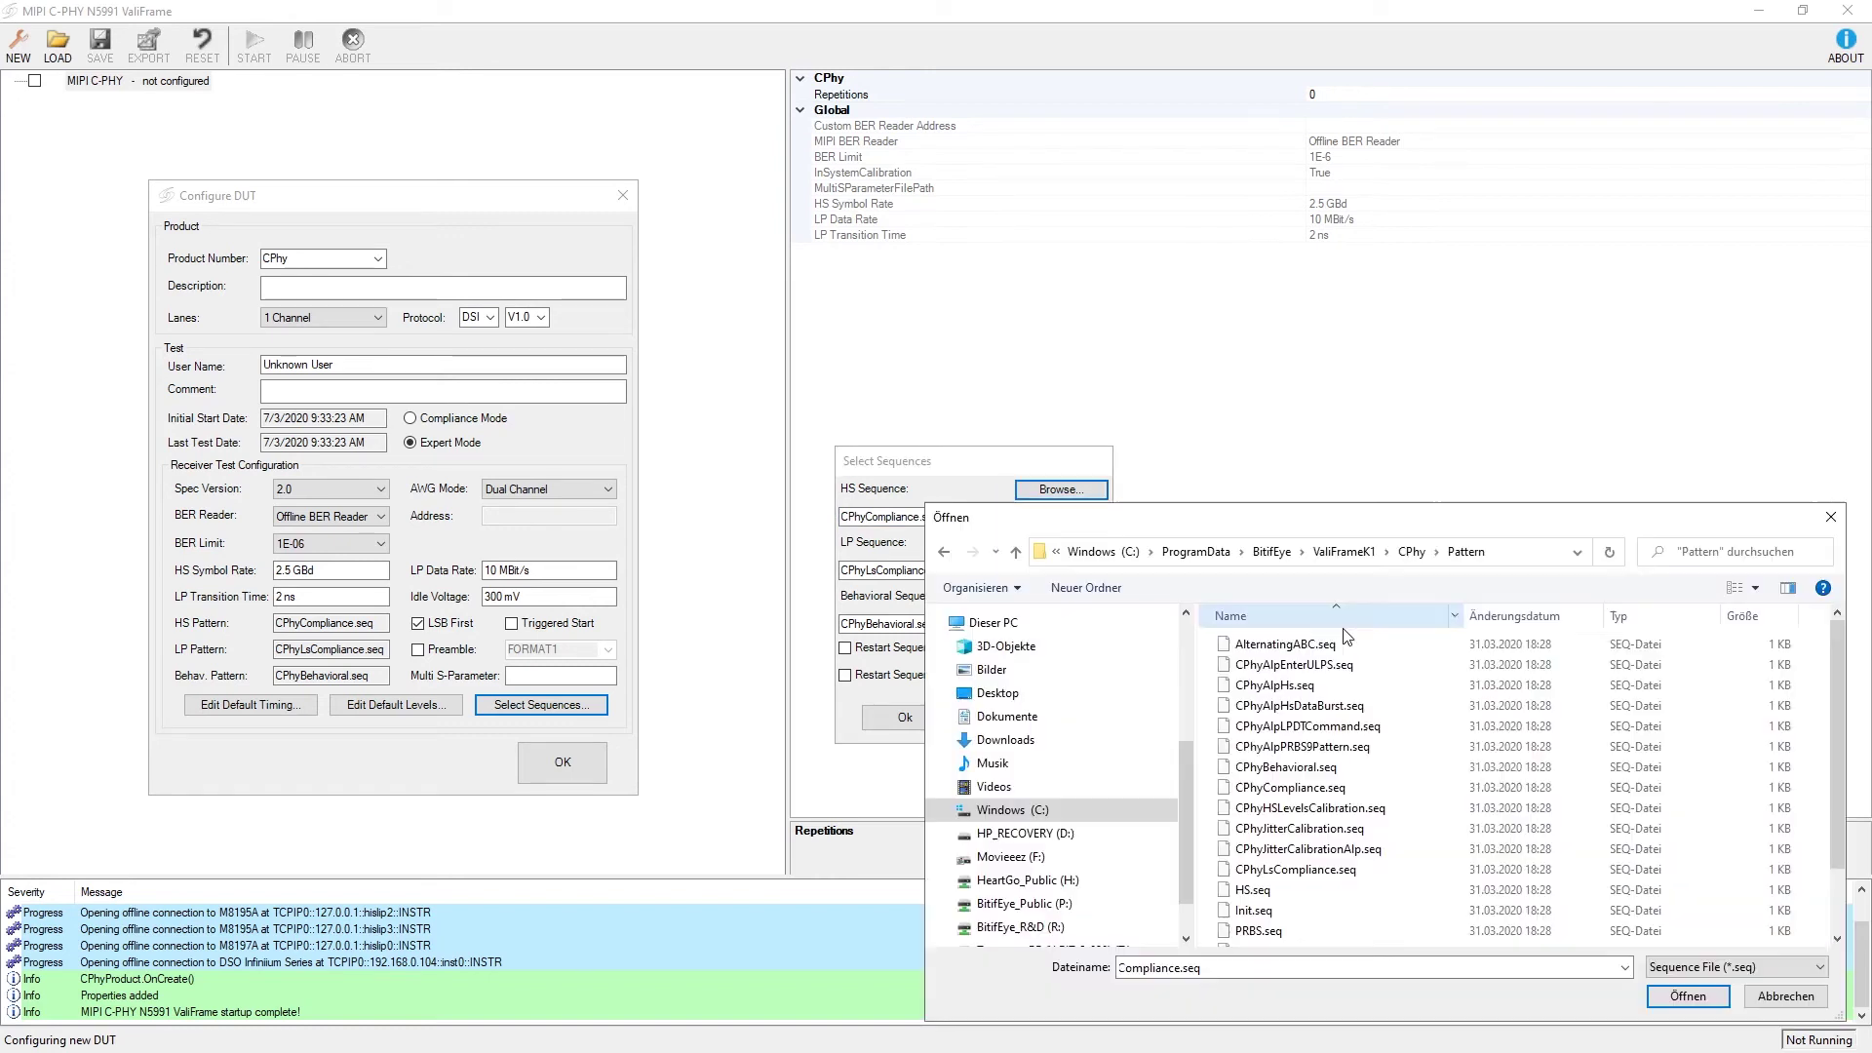
pyautogui.doubleClick(1306, 870)
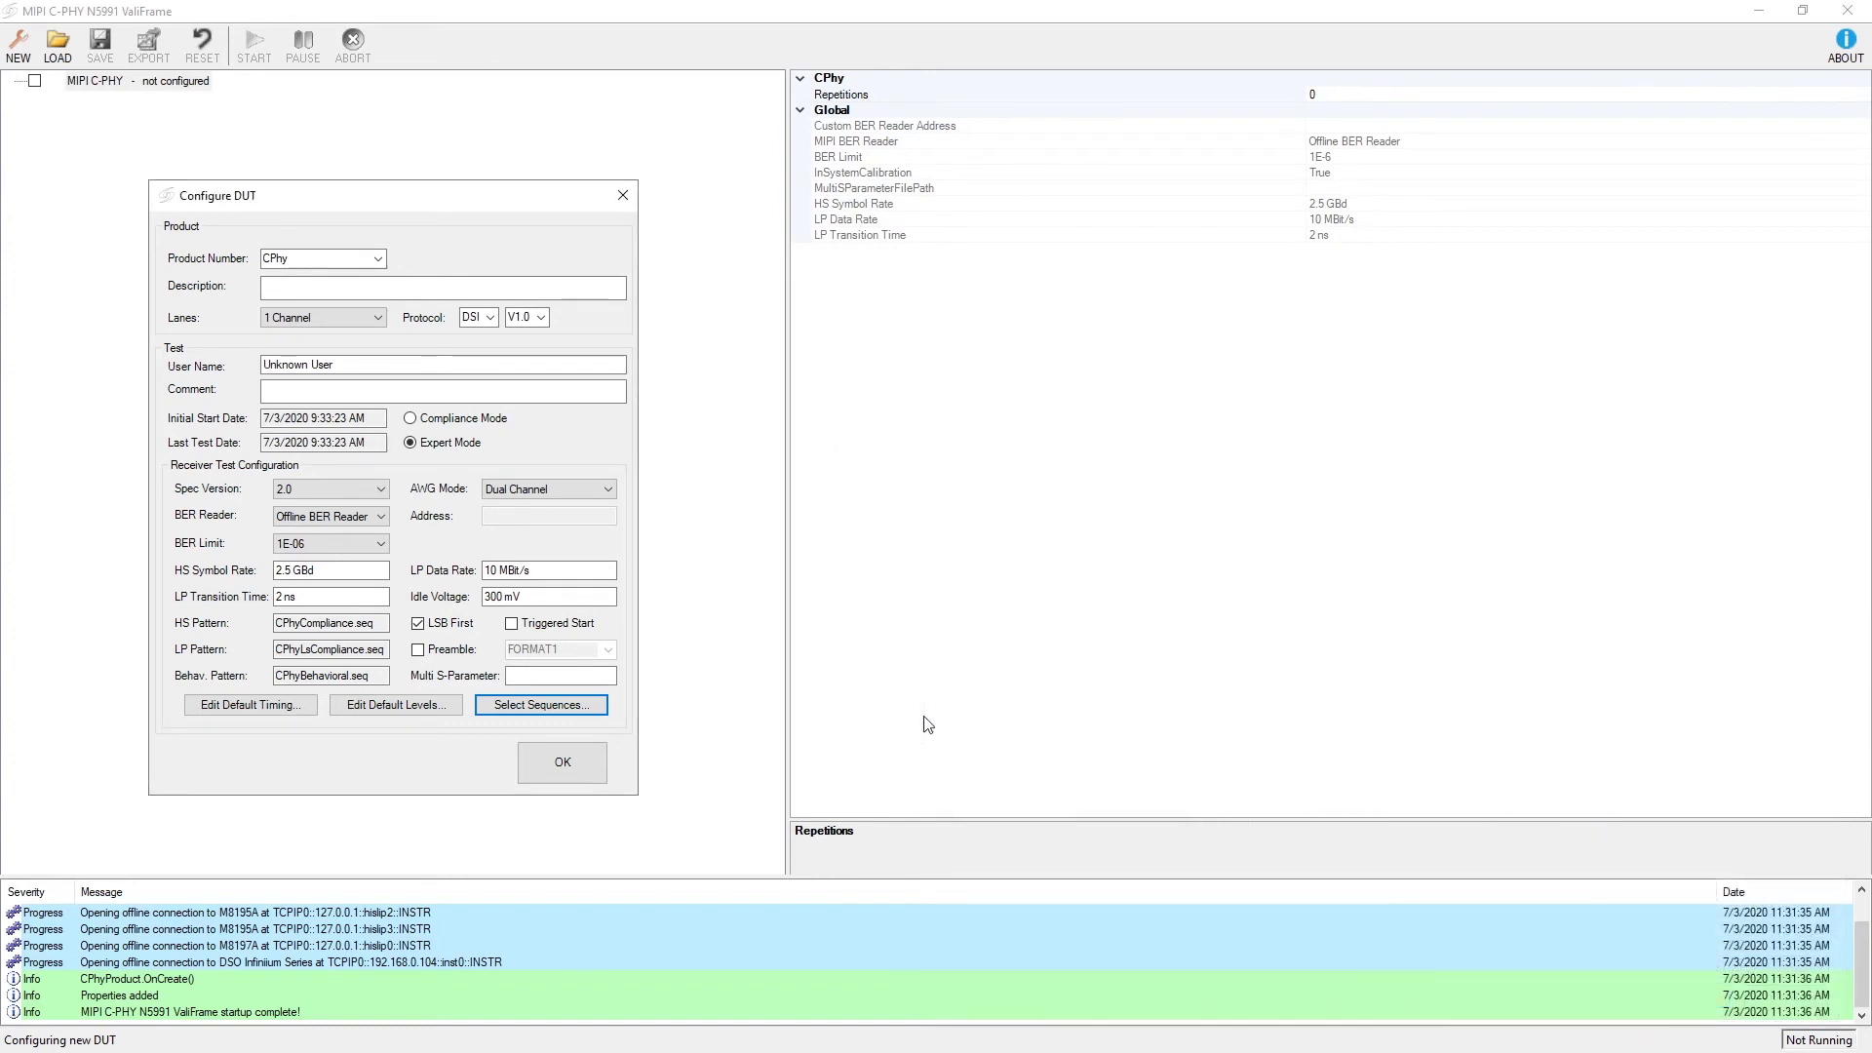
# Step: Keep LSB First bit ordering enabled and leave triggered start off
pyautogui.click(374, 712)
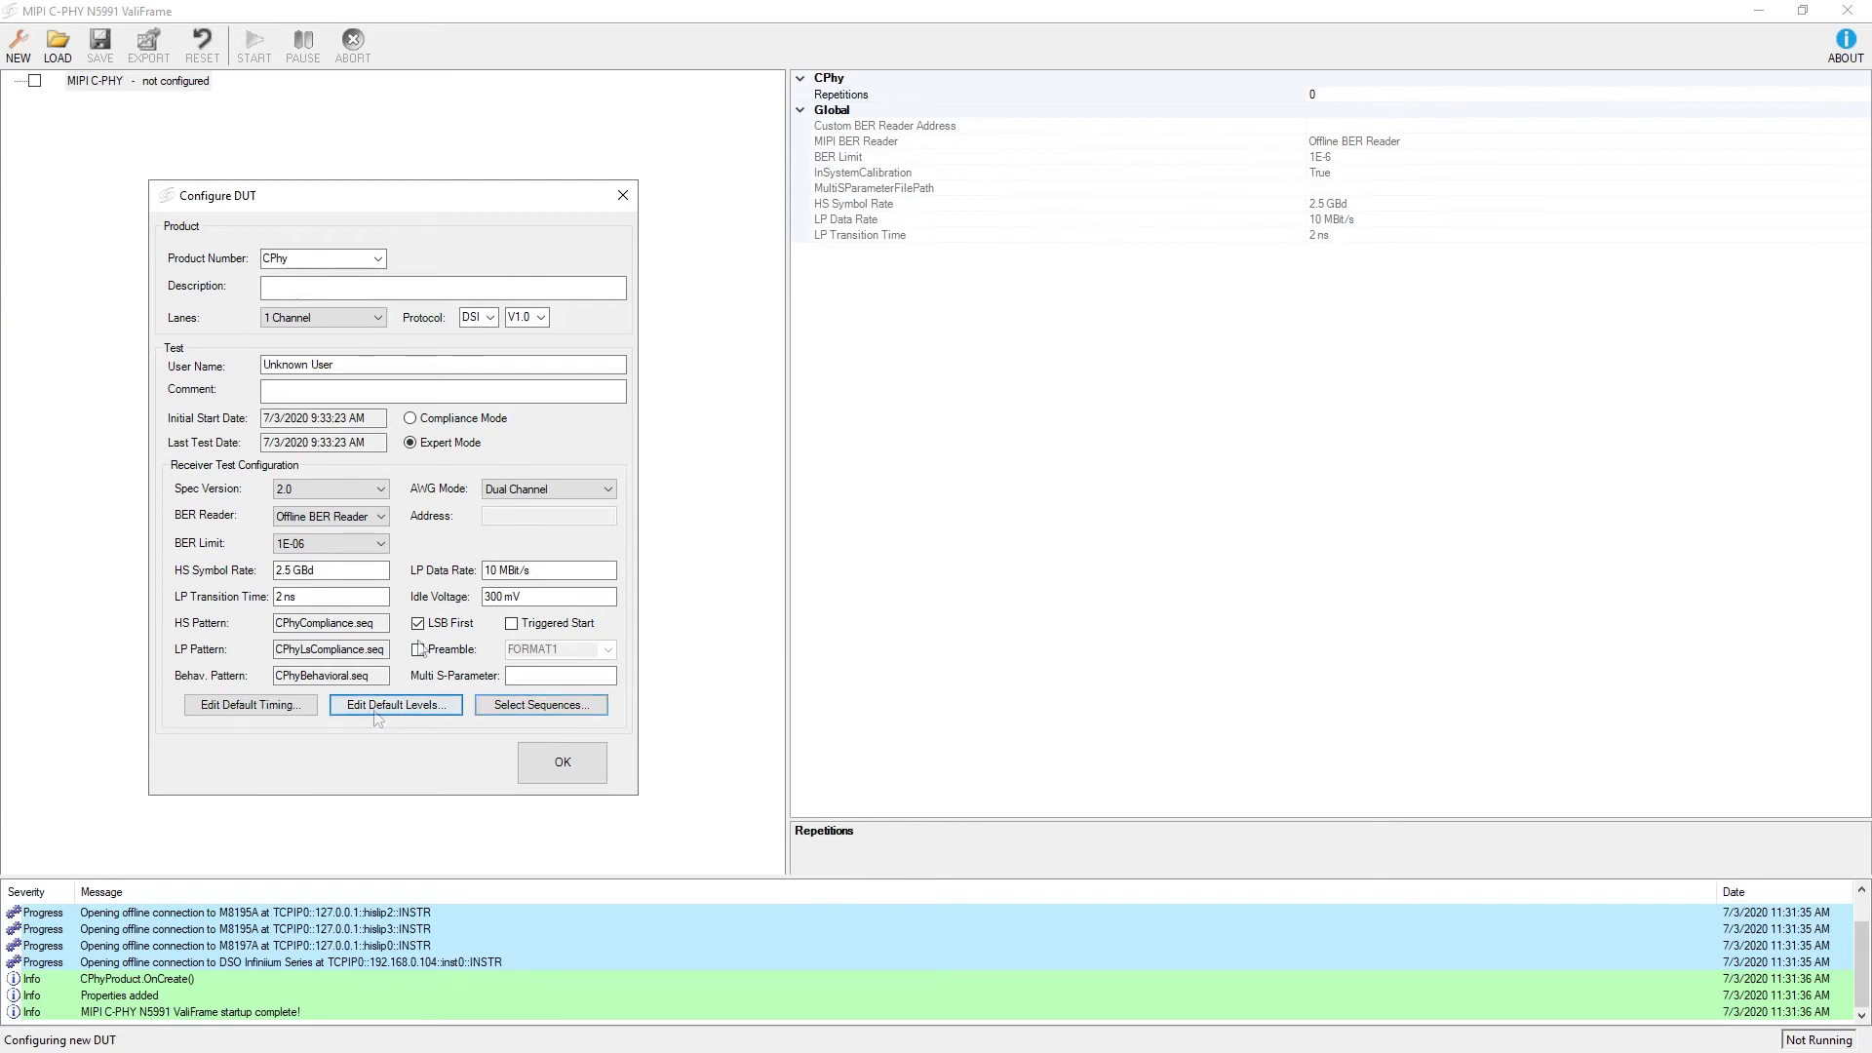
pyautogui.click(417, 624)
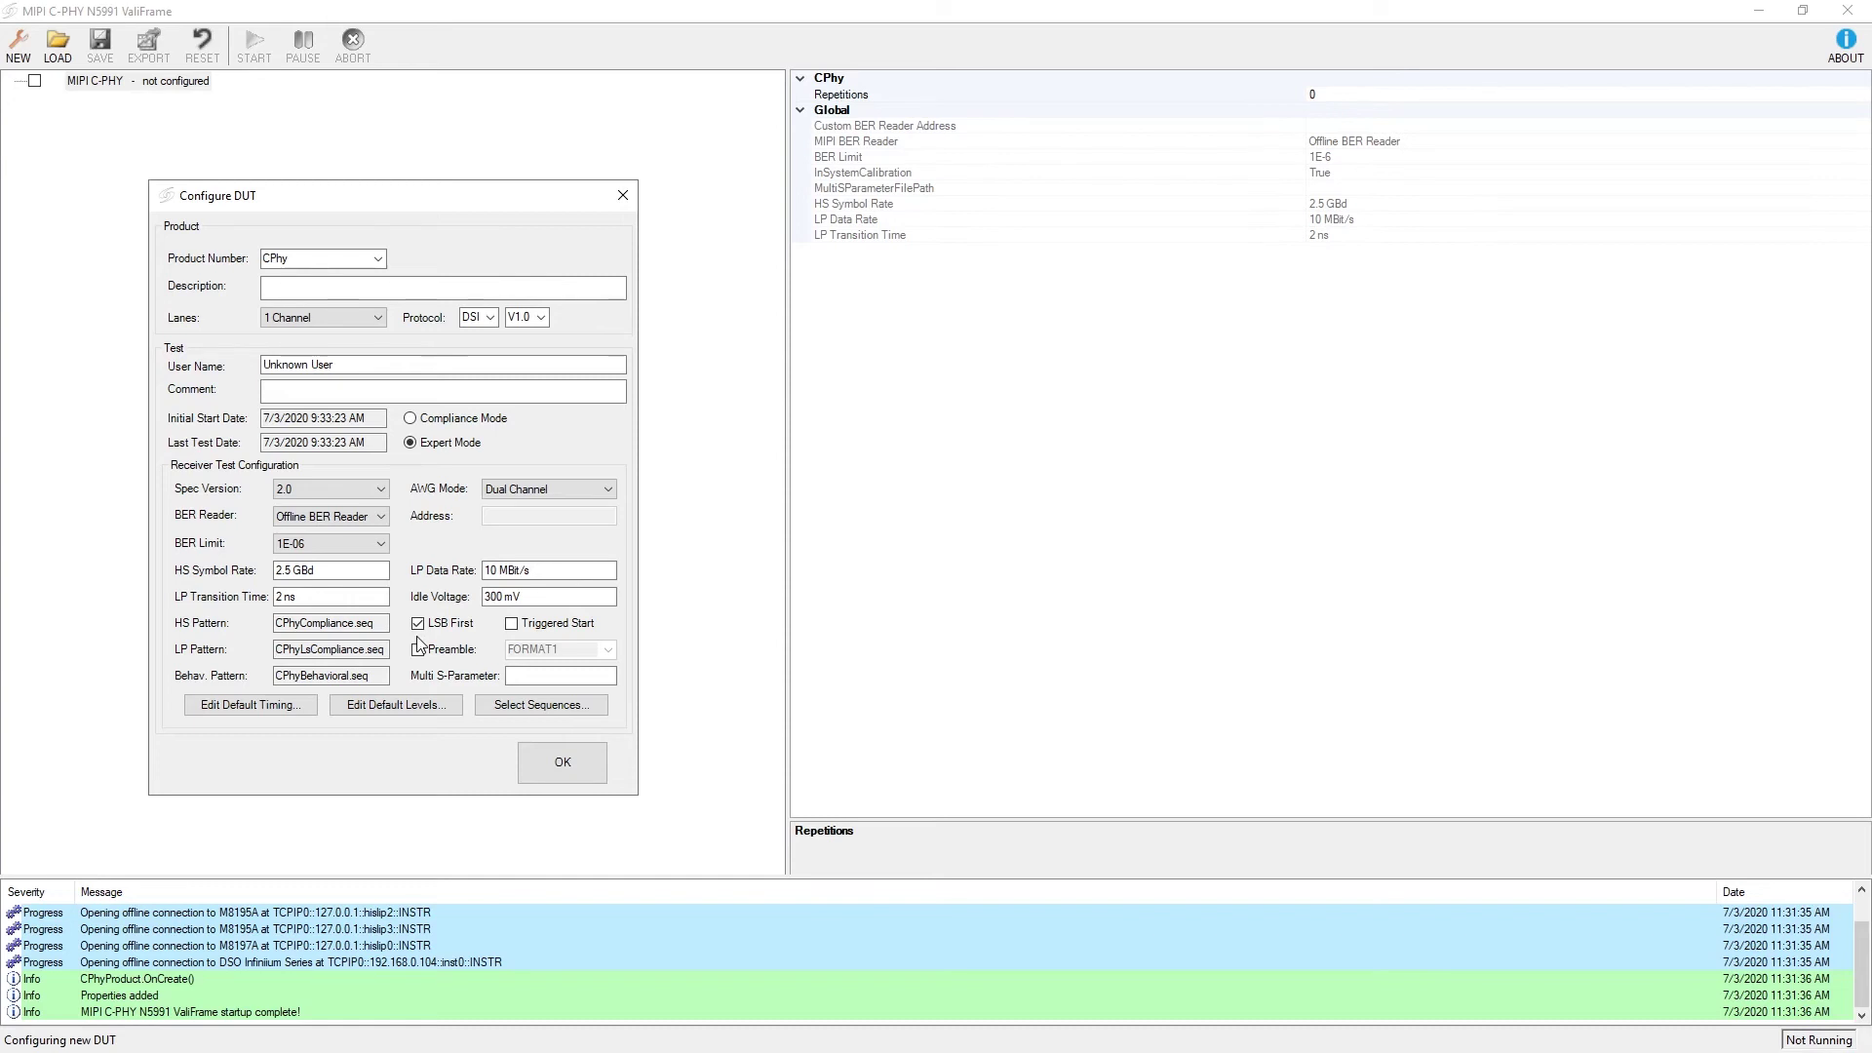
pyautogui.click(512, 625)
pyautogui.click(513, 626)
# Step: Leave the preamble off and apply the DUT configuration to build the C-PHY 2.0 test tree
pyautogui.click(450, 660)
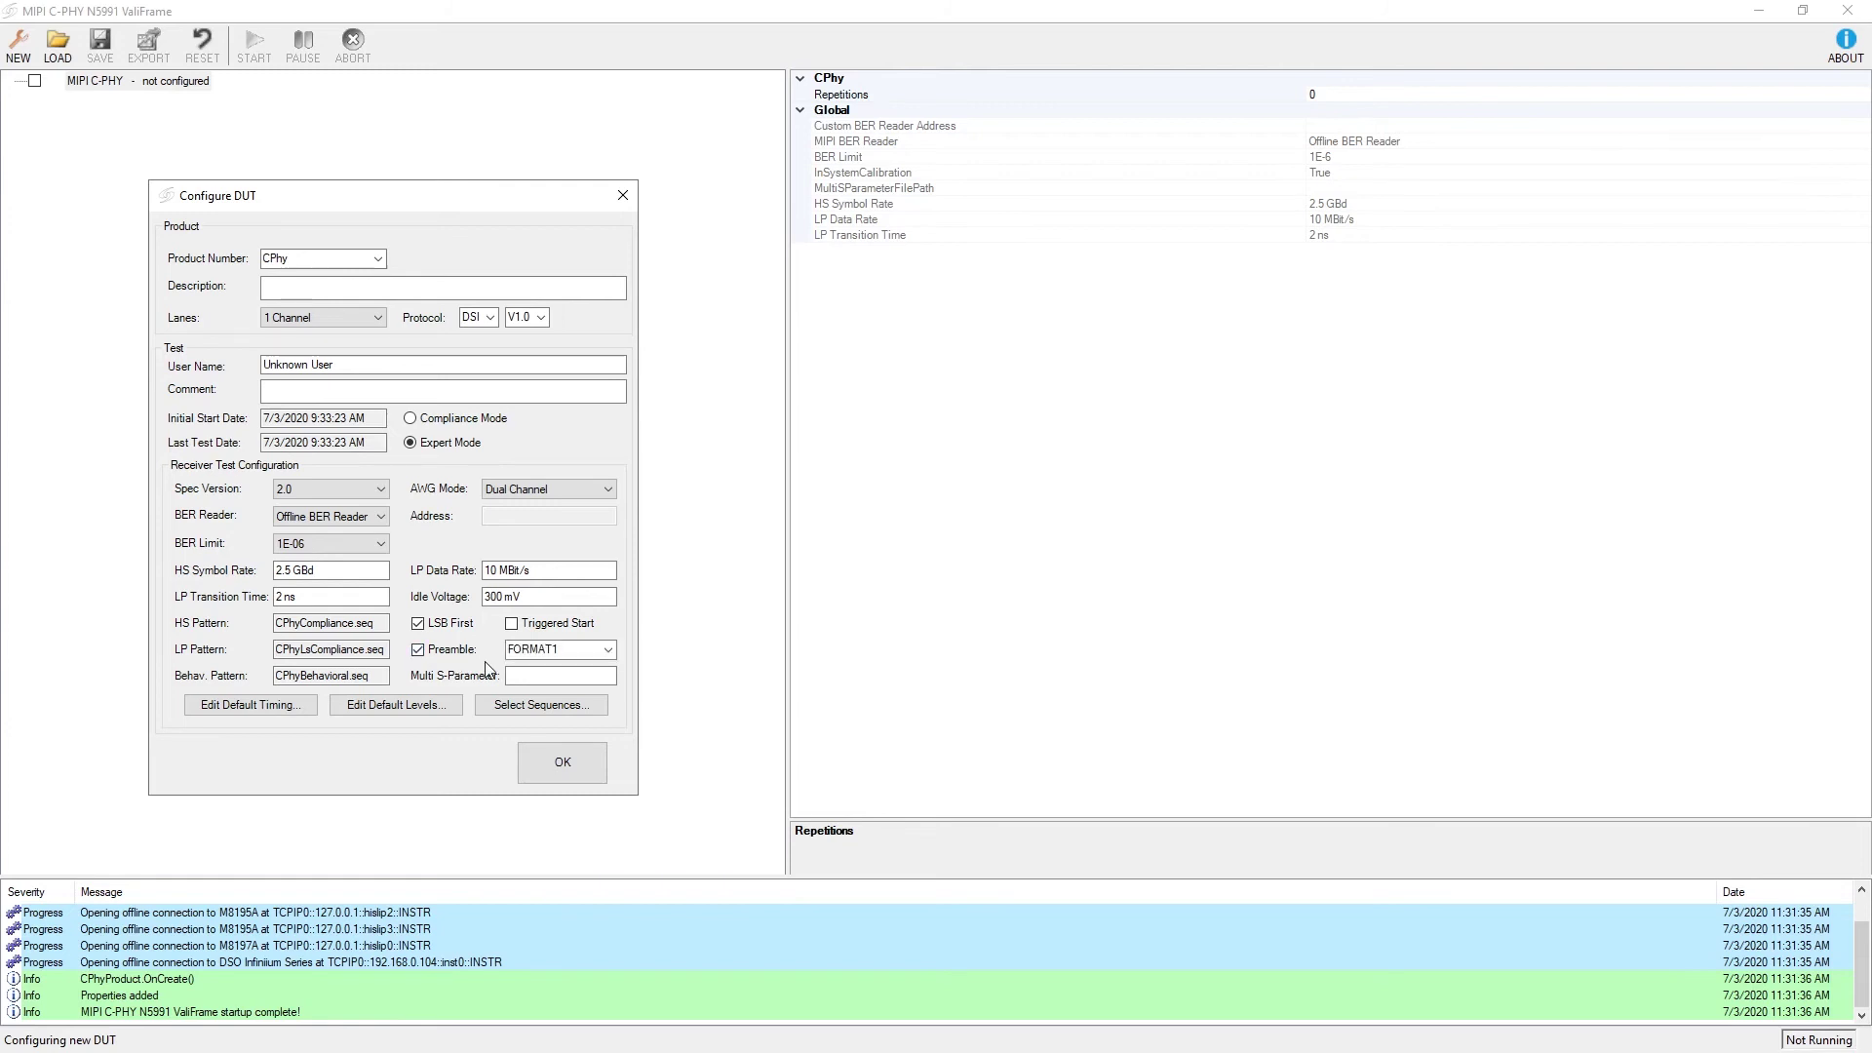
pyautogui.click(608, 646)
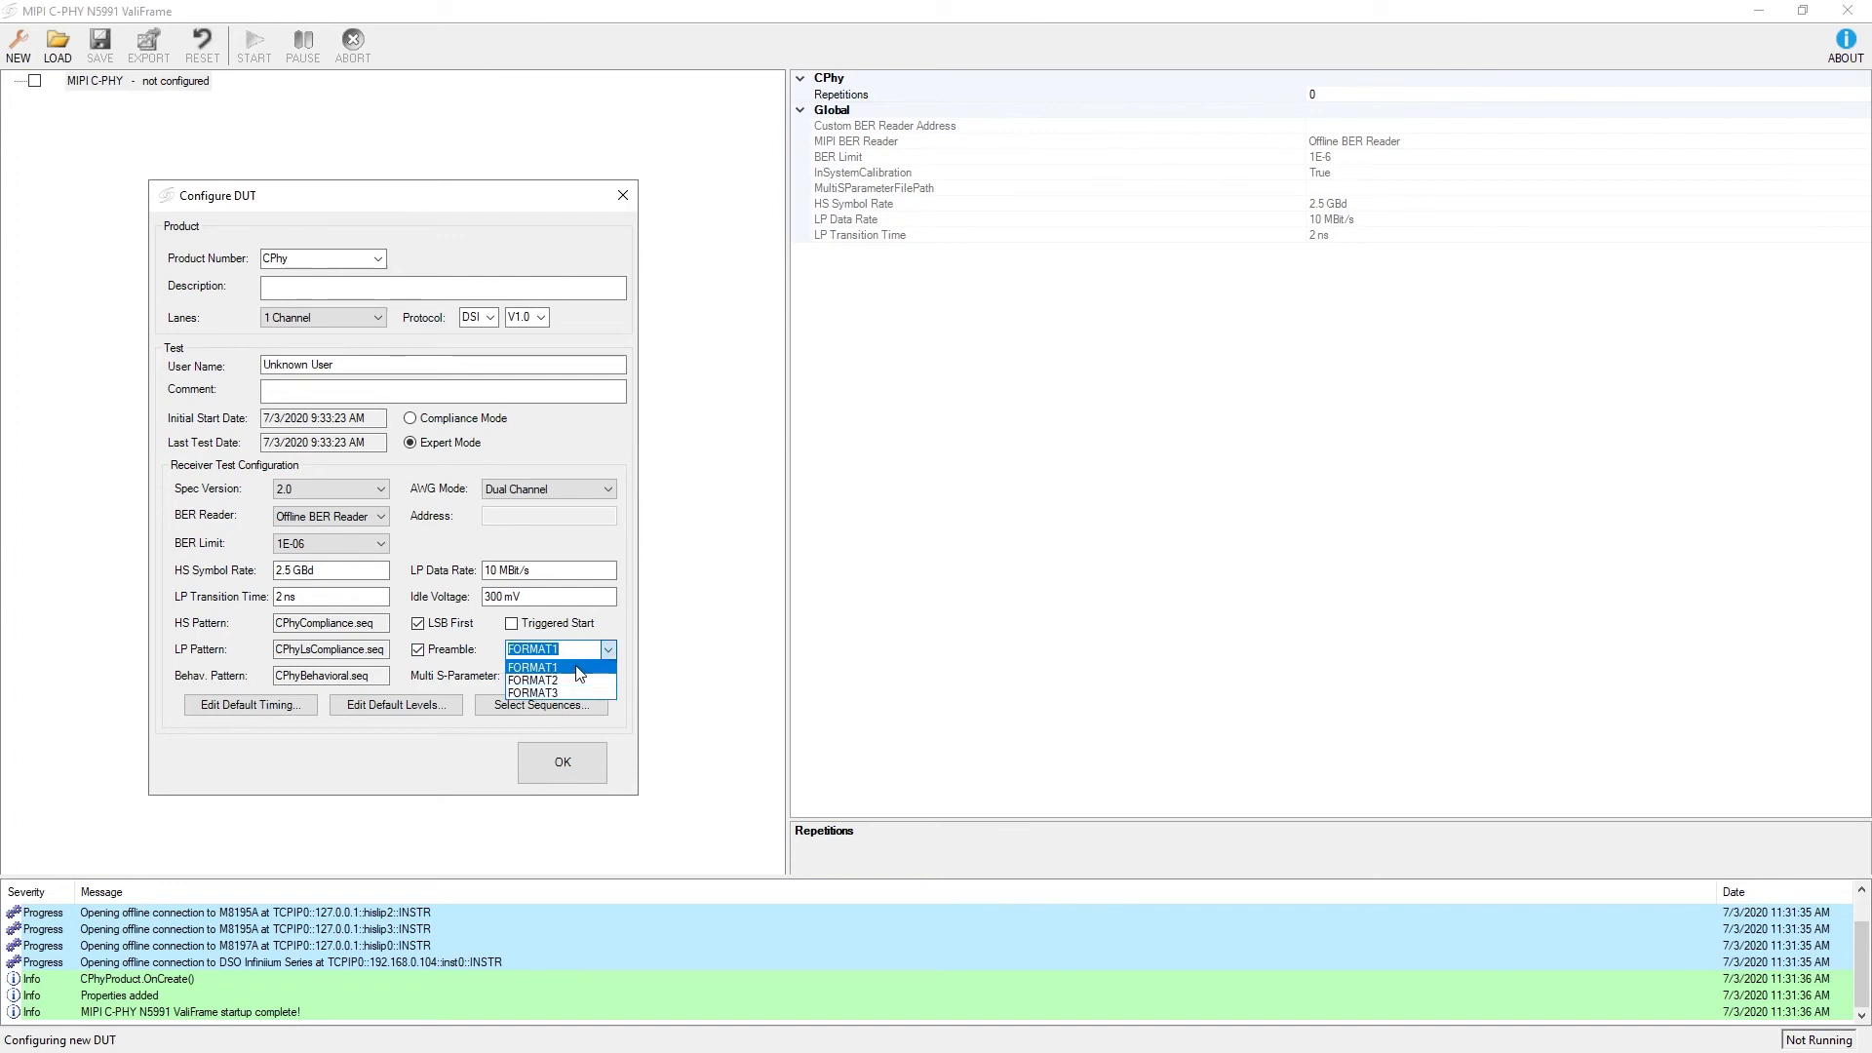
pyautogui.click(610, 650)
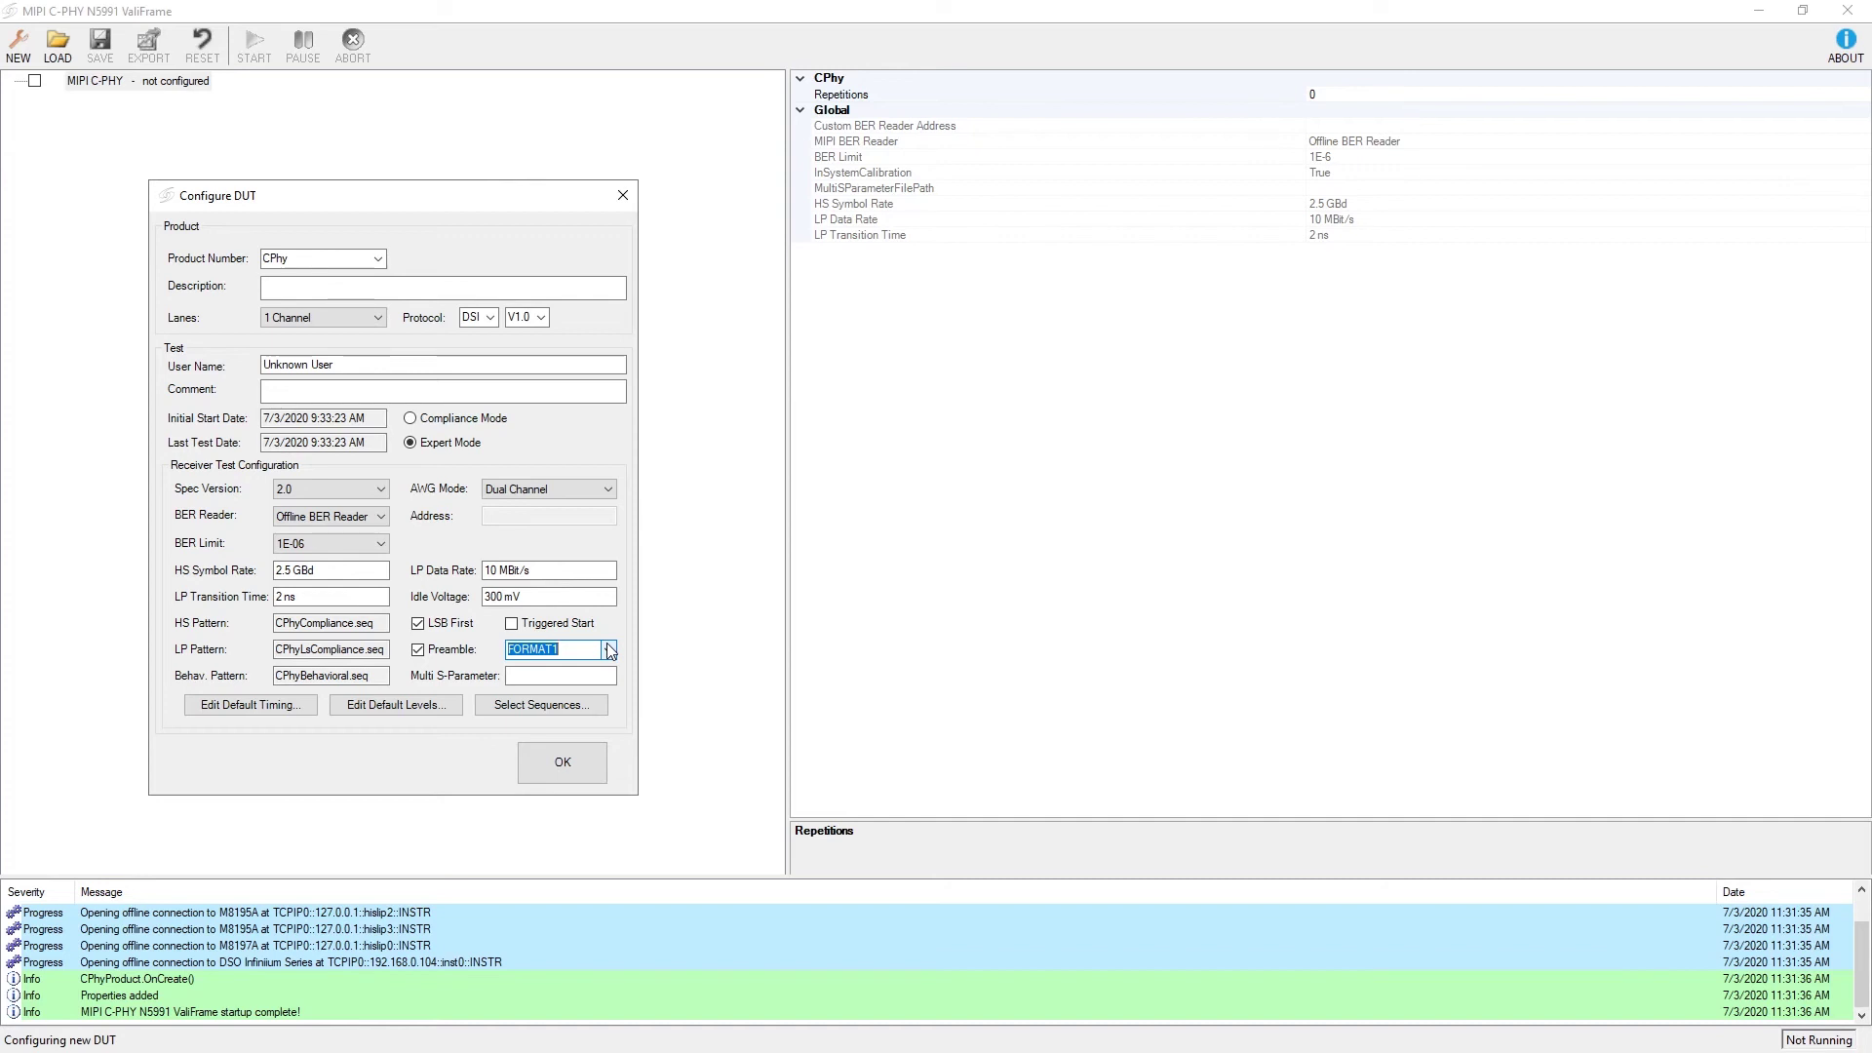
pyautogui.click(418, 650)
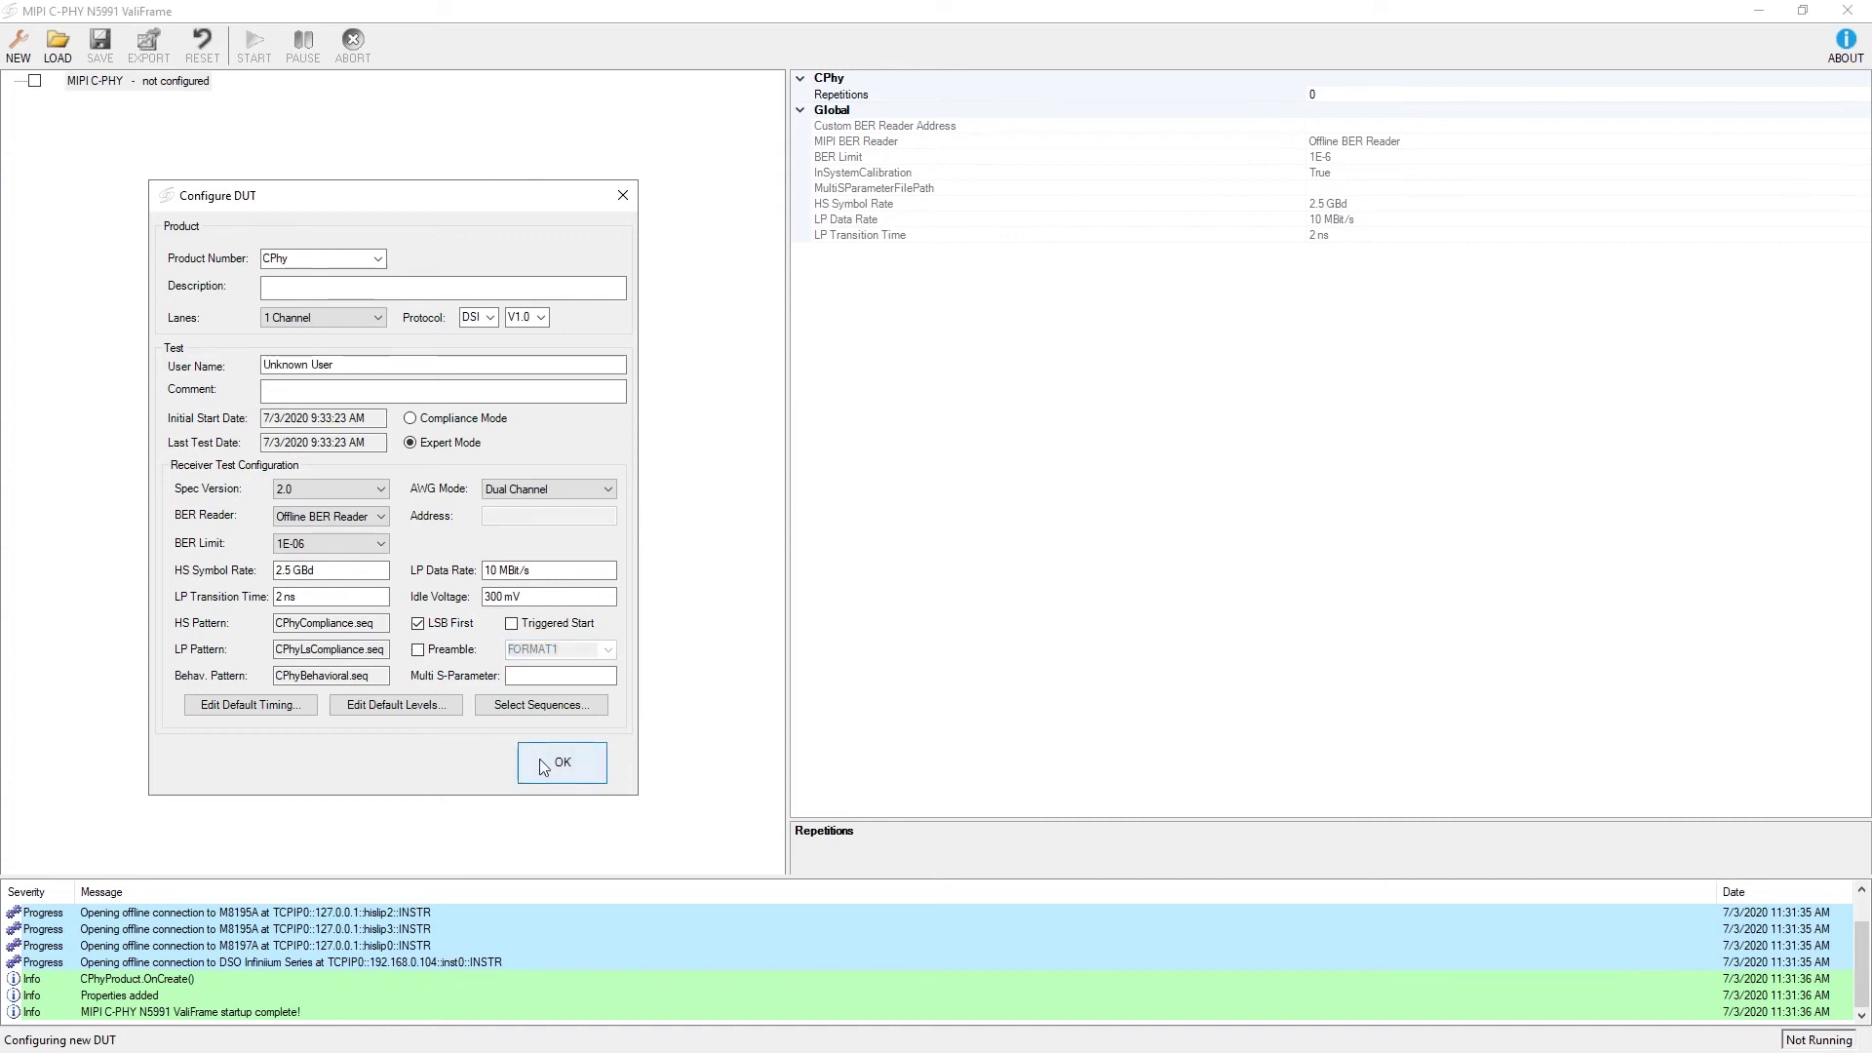
pyautogui.click(543, 767)
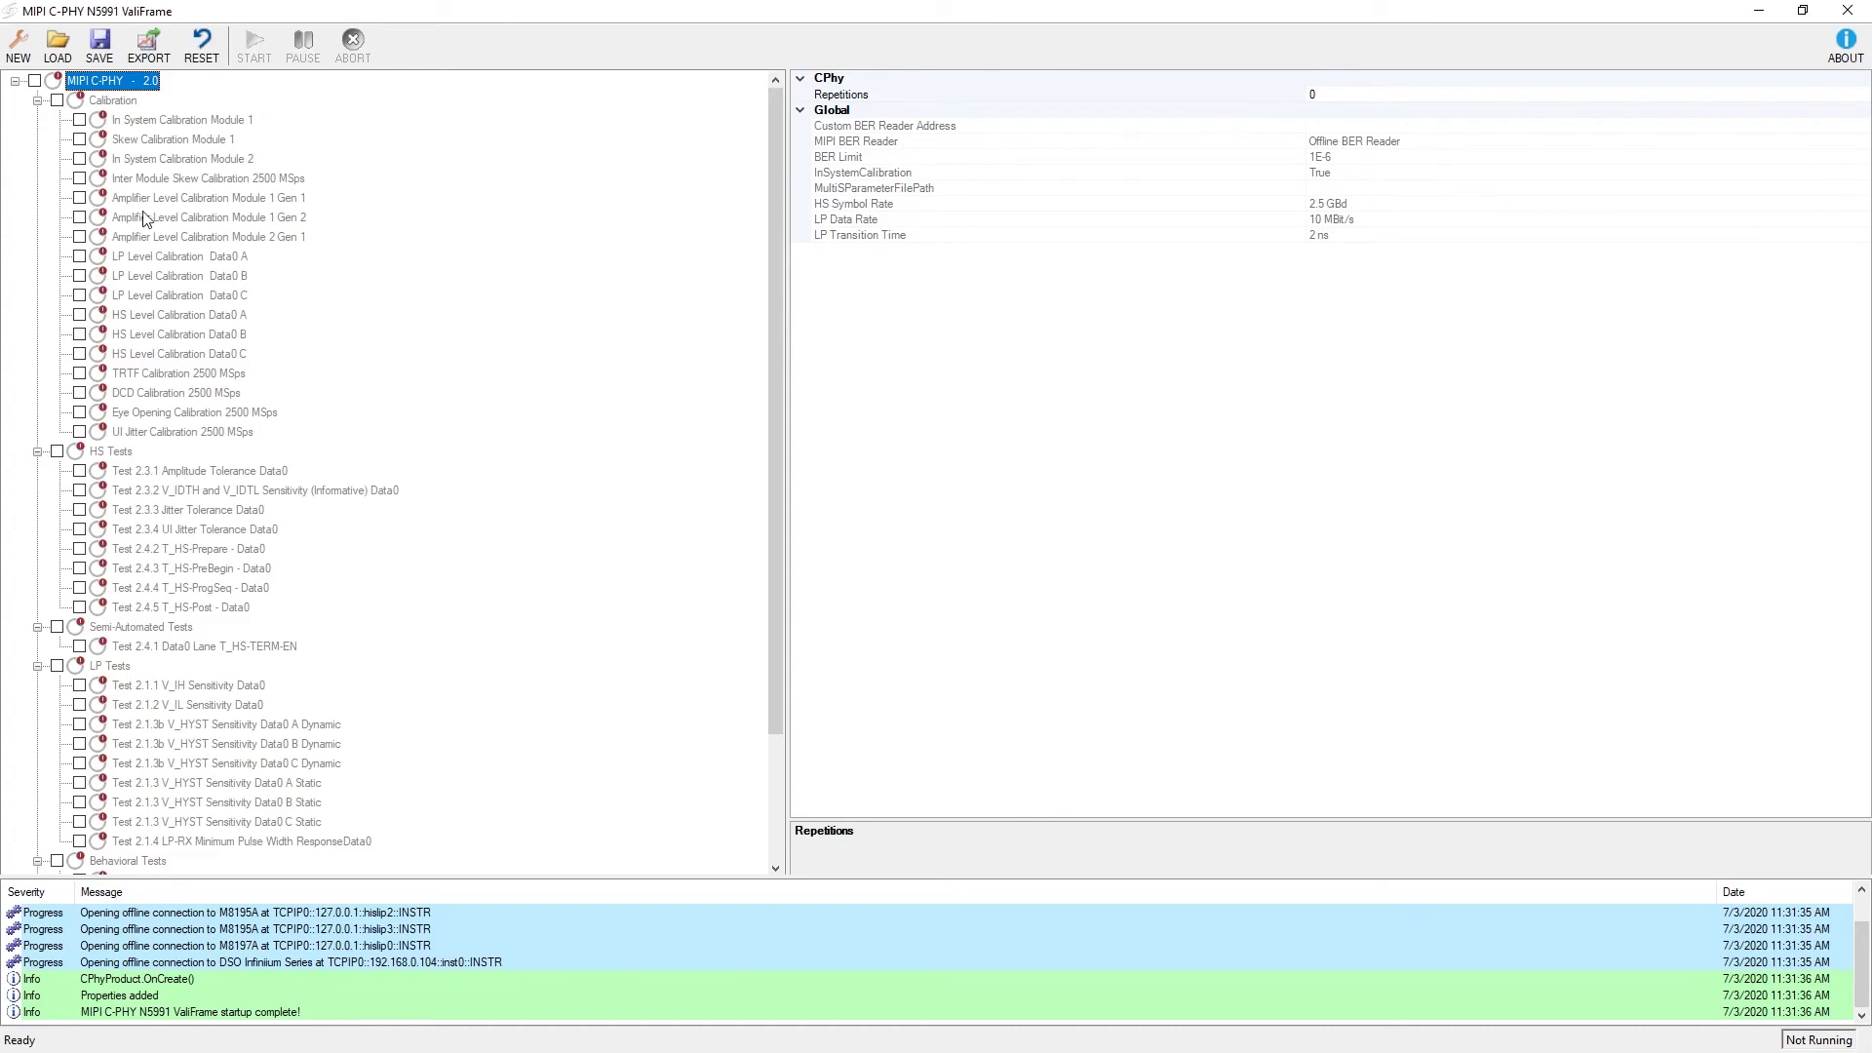
# Step: Collapse the Calibration, HS, Semi-Automated, LP, Behavioral and Manual Test groups
pyautogui.click(38, 100)
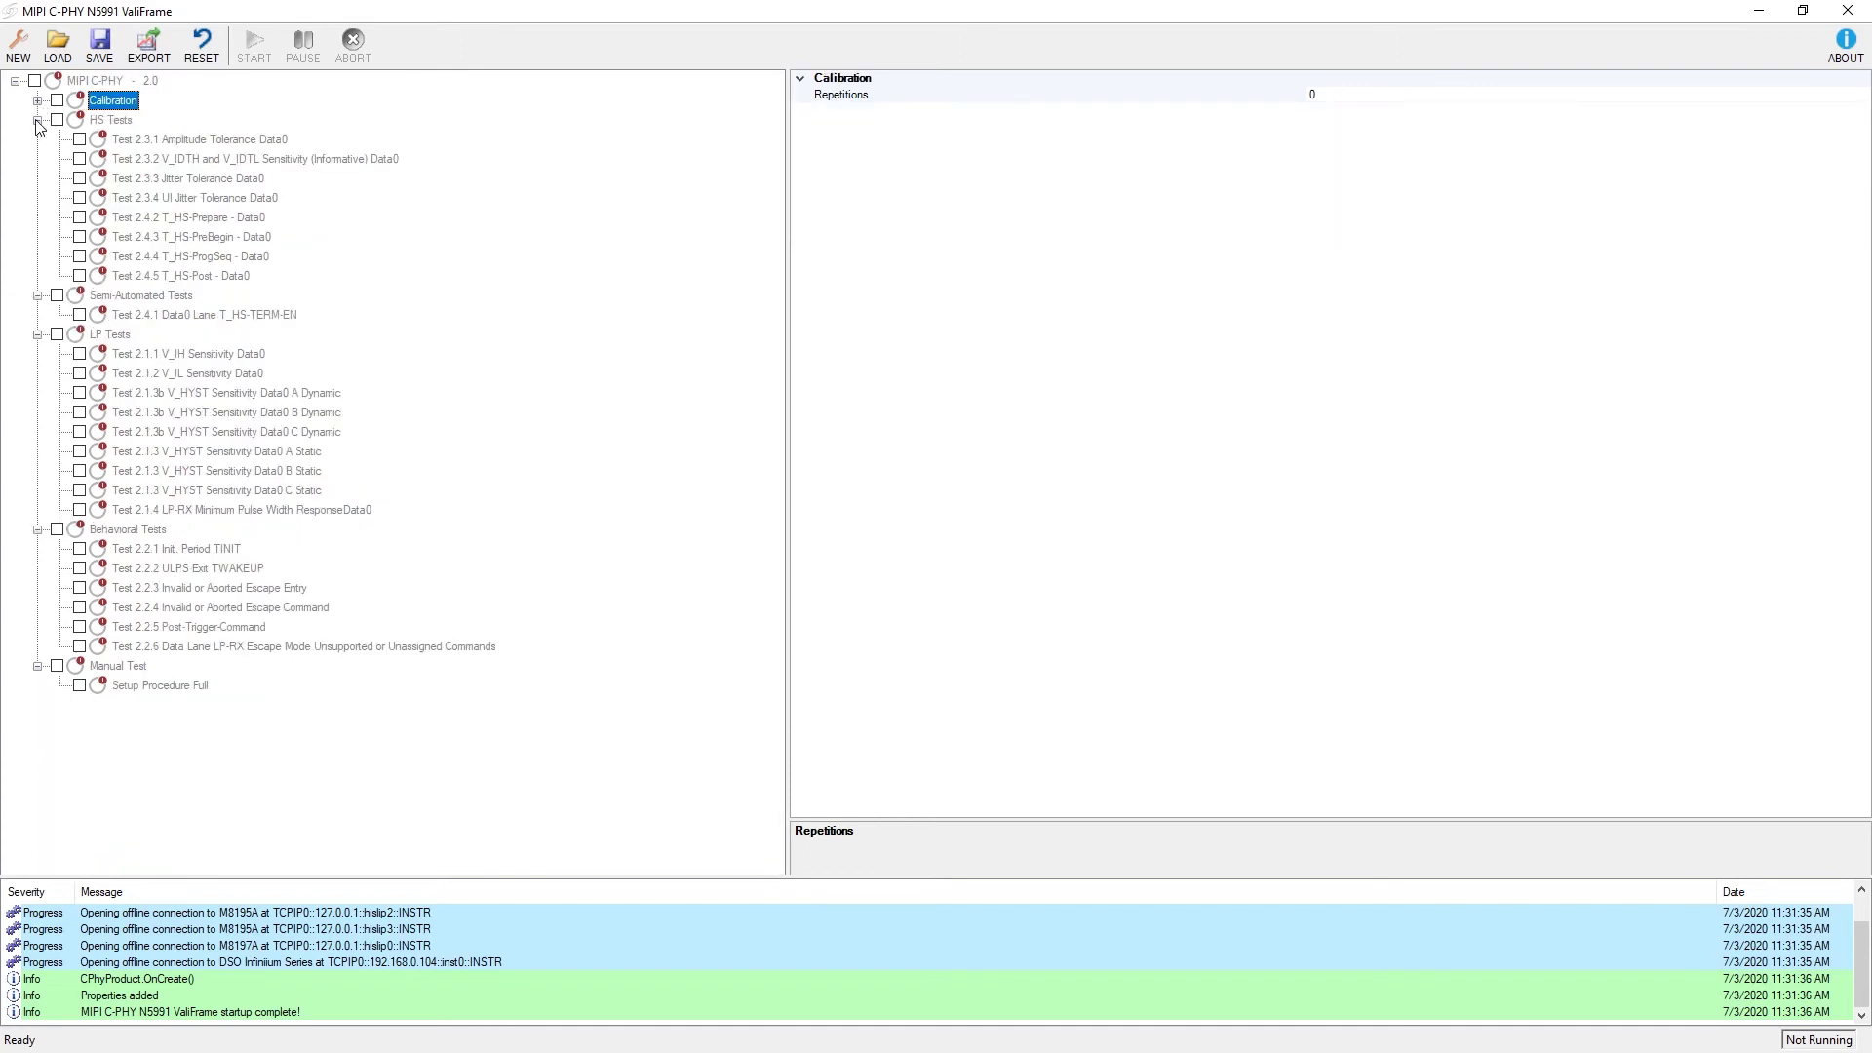
pyautogui.click(38, 120)
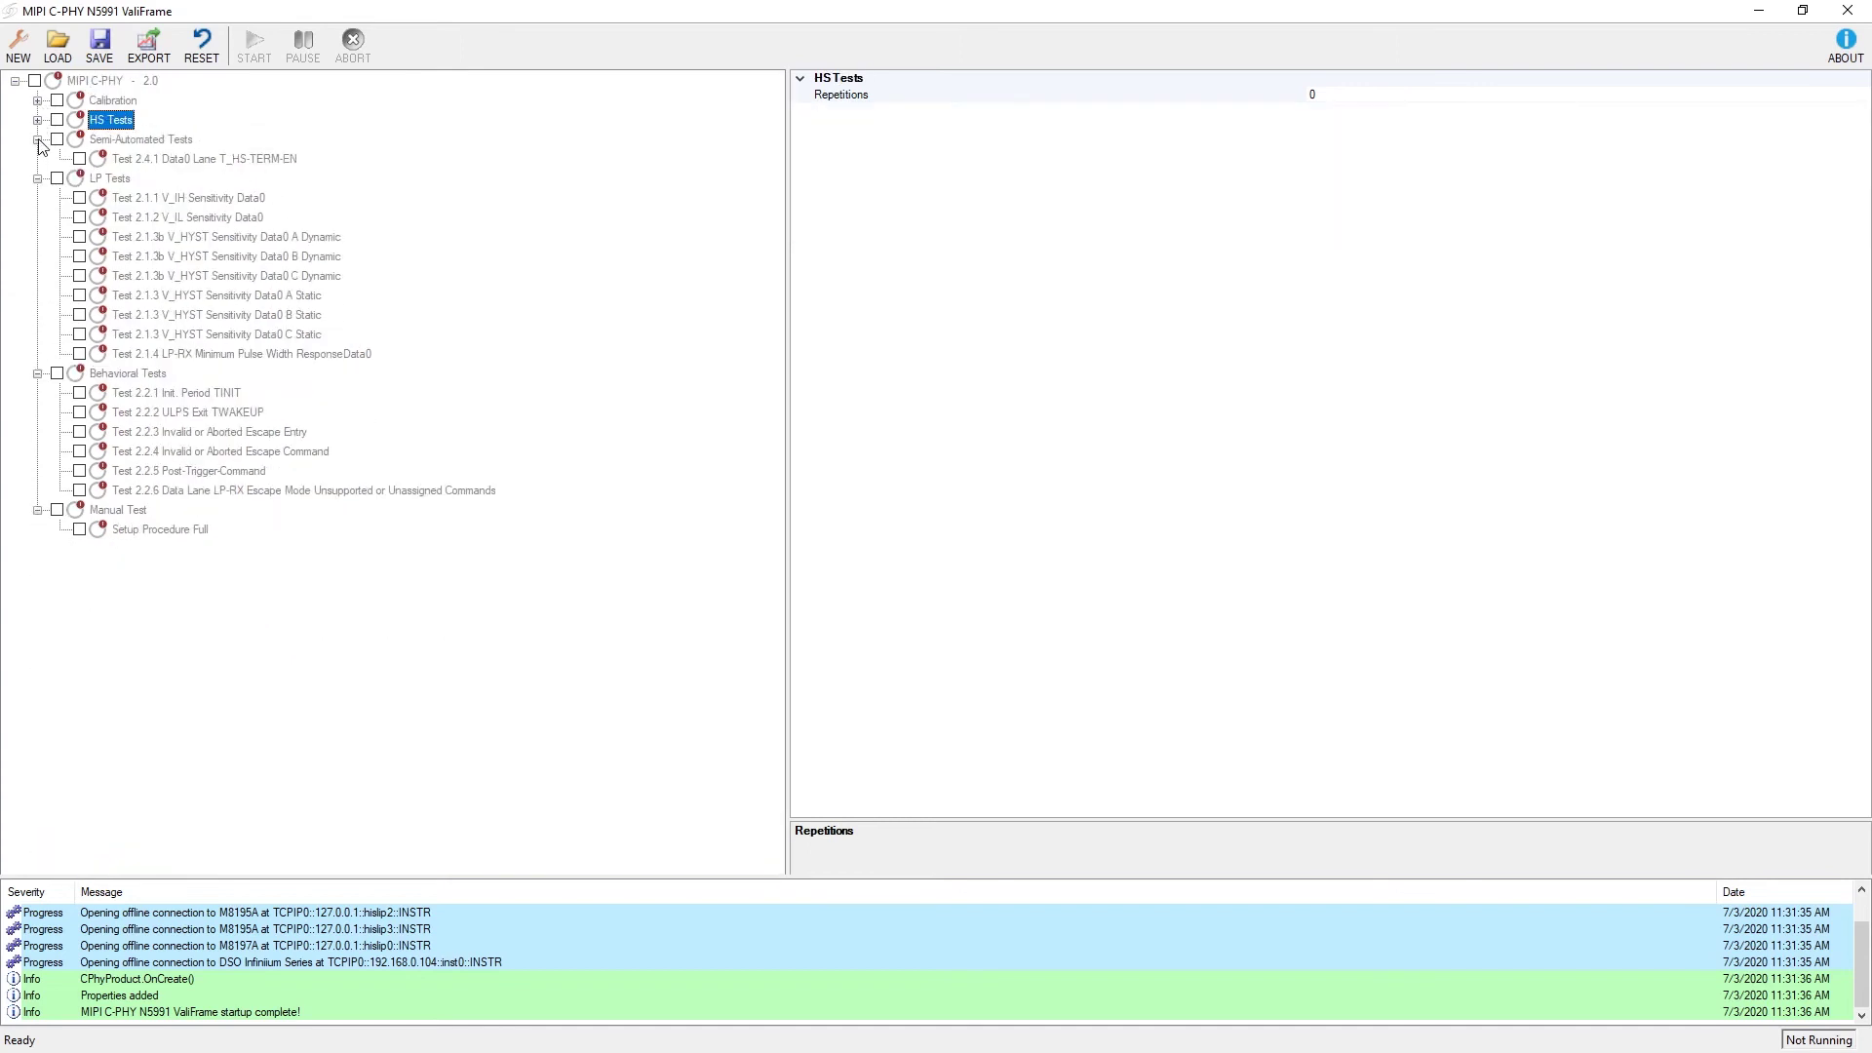
pyautogui.click(38, 139)
pyautogui.click(38, 159)
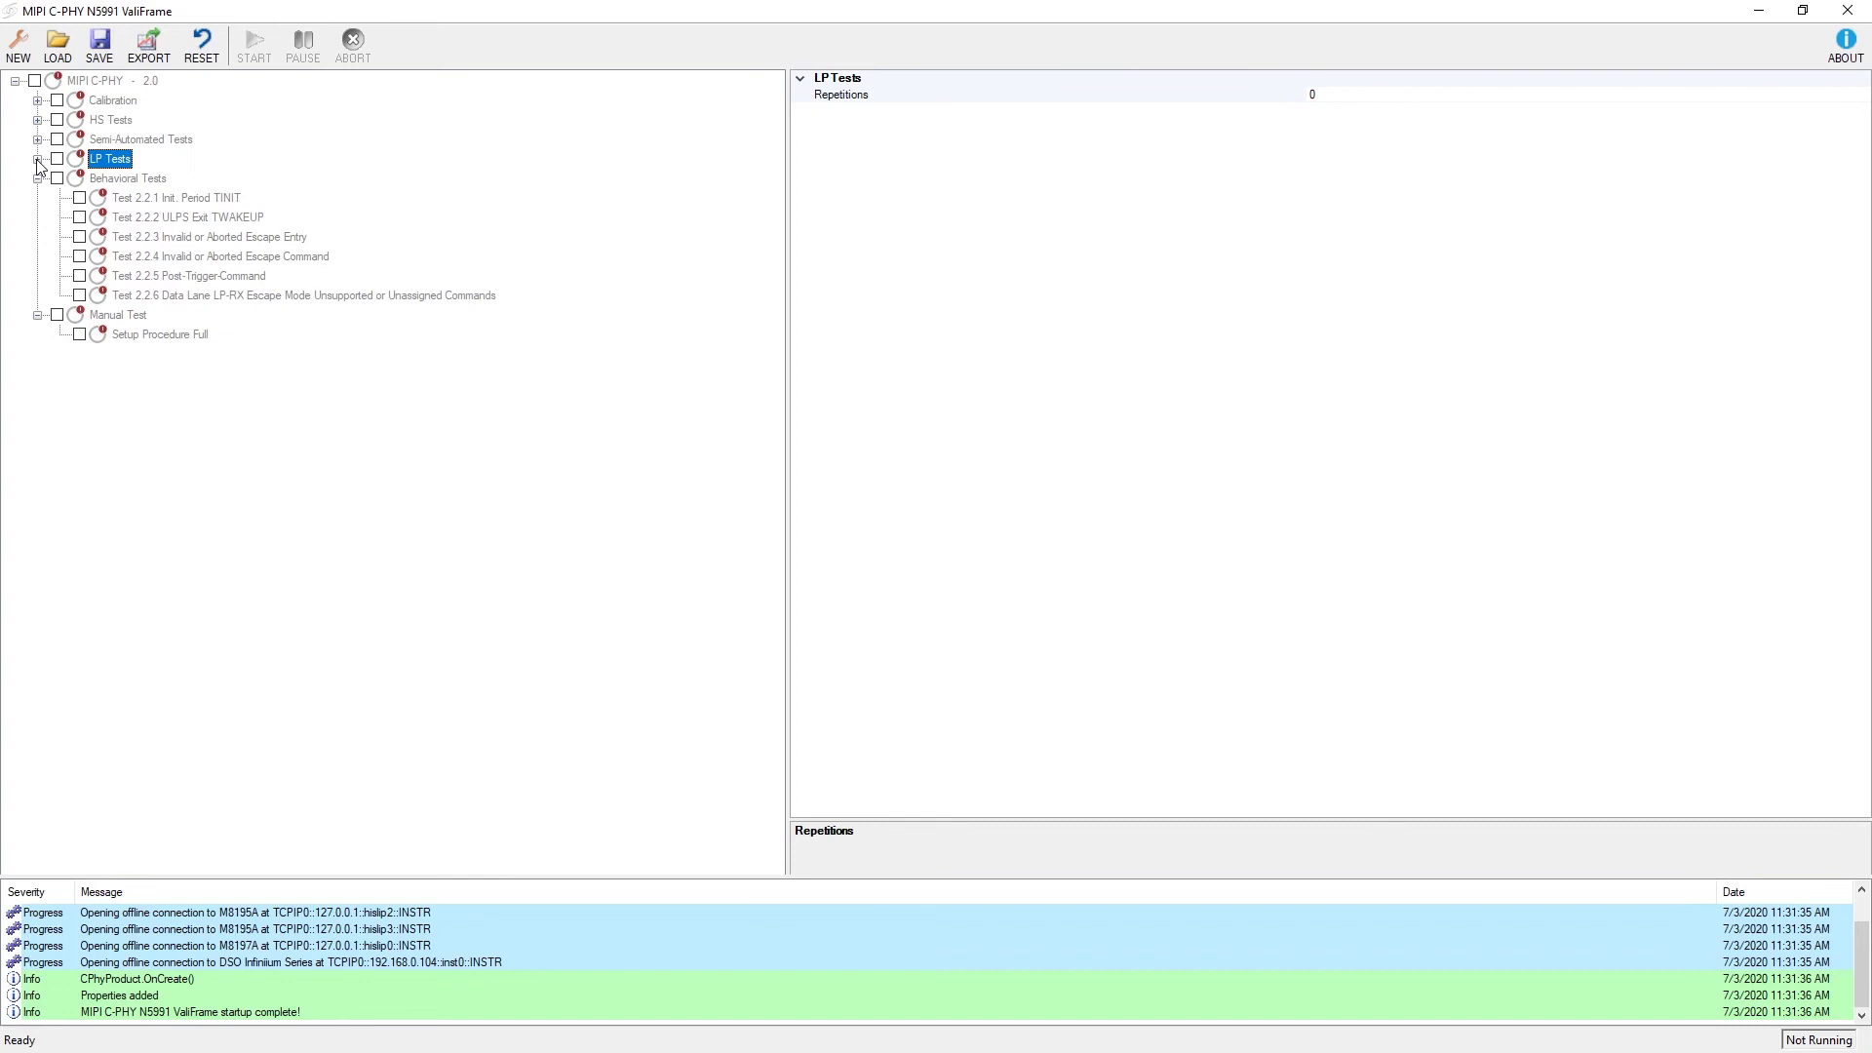
pyautogui.click(38, 179)
pyautogui.click(38, 198)
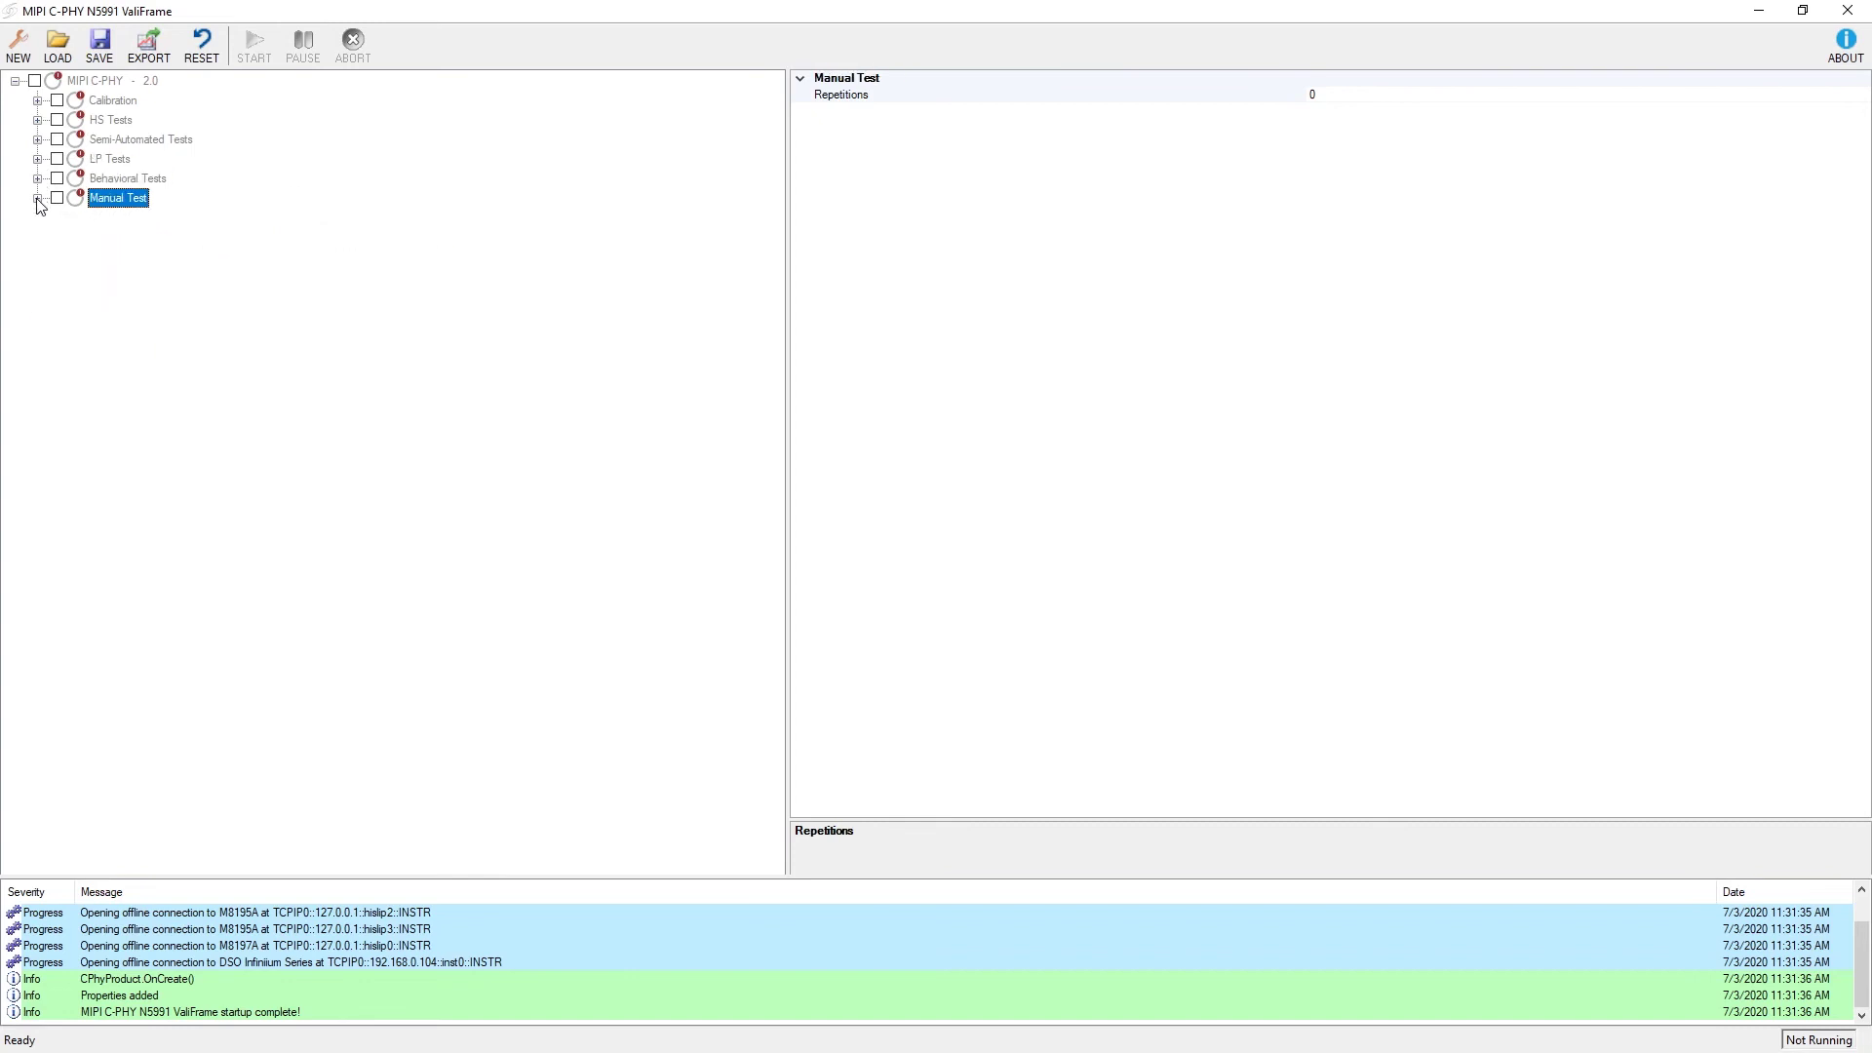
# Step: Leave Manual Test unmarked and tick In System Calibration Module 1 under Calibration
pyautogui.press('space')
pyautogui.click(38, 199)
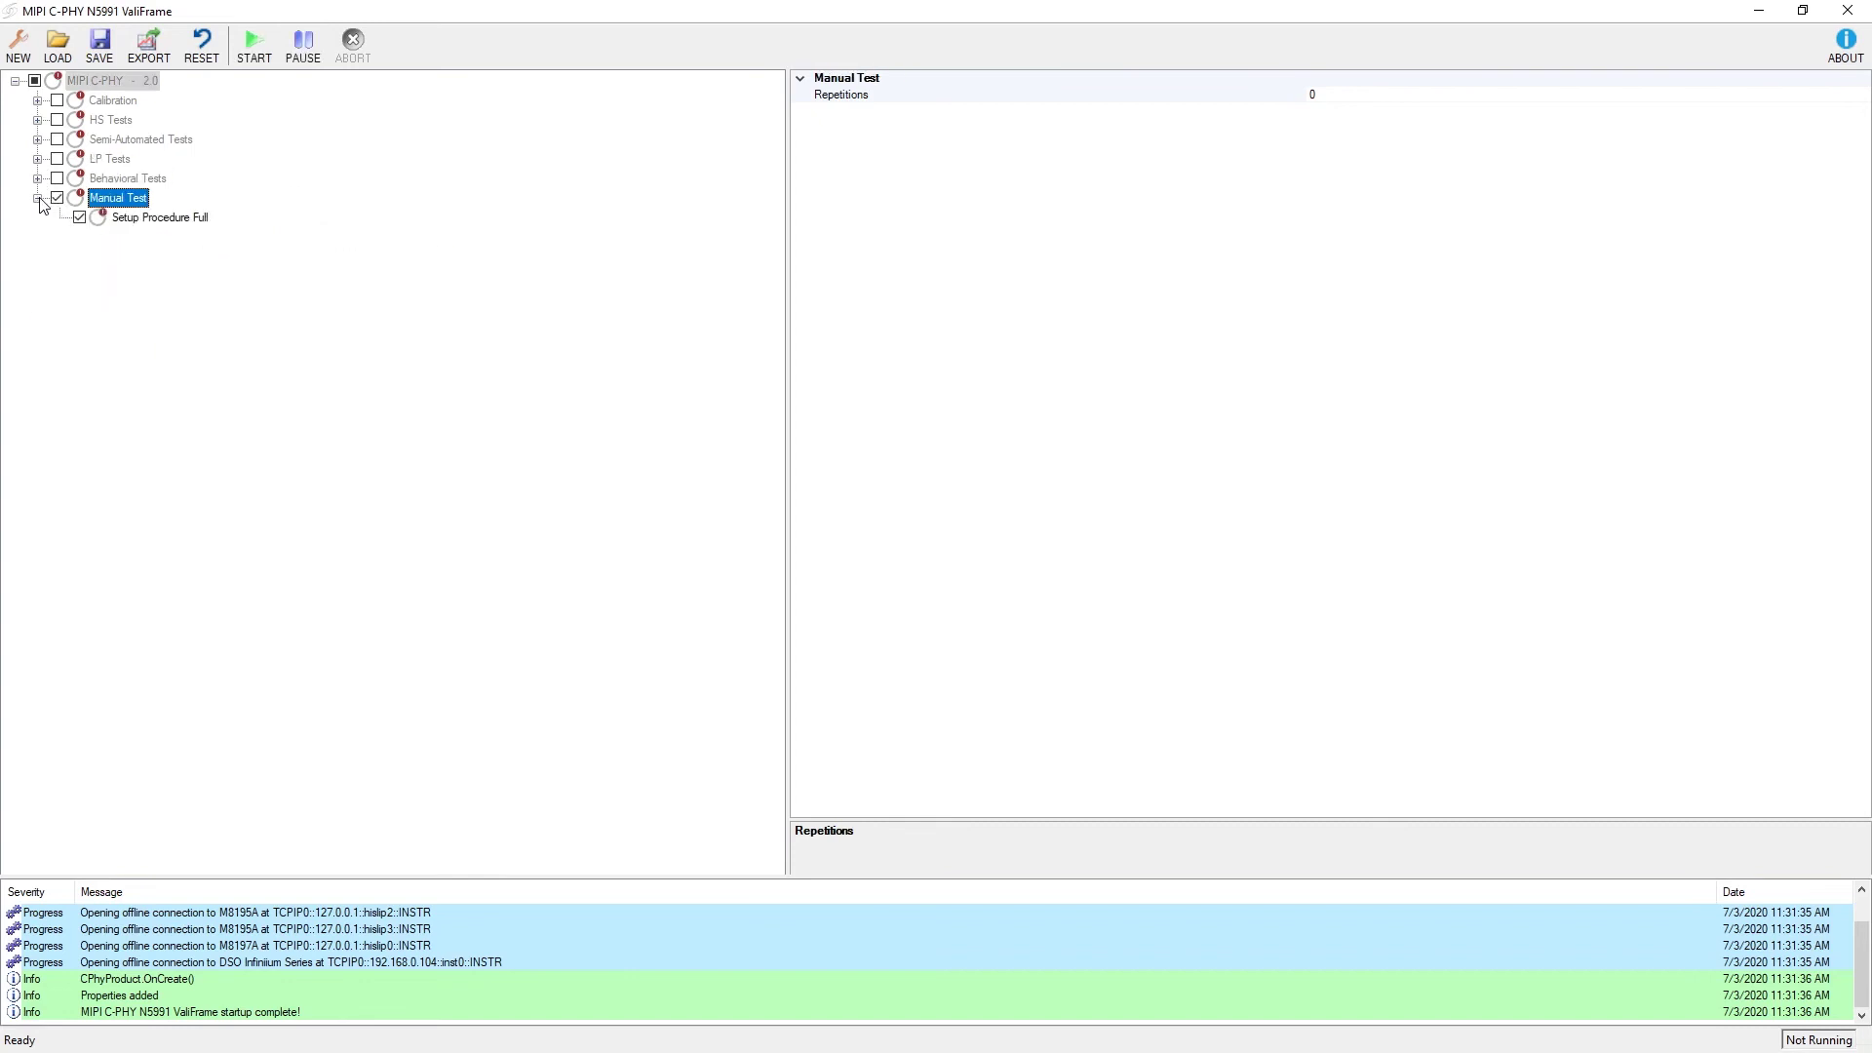
pyautogui.press('space')
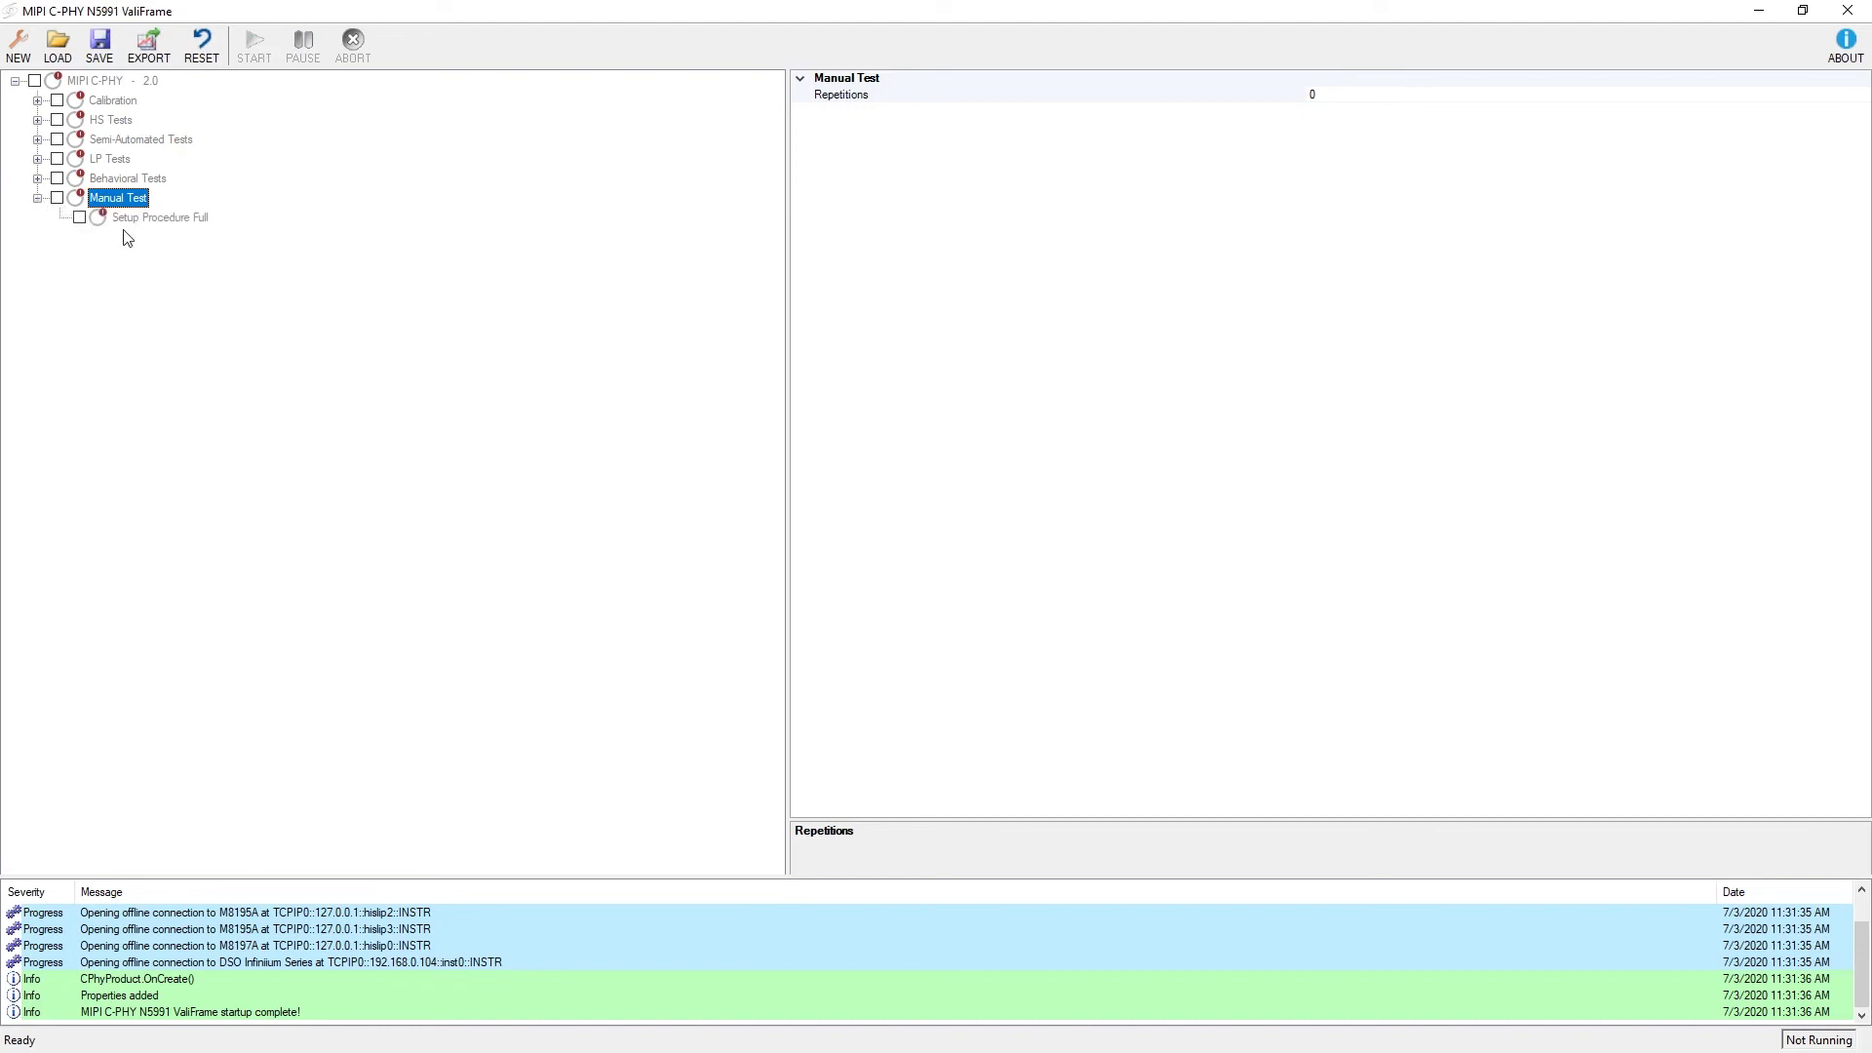
pyautogui.click(37, 100)
pyautogui.click(80, 120)
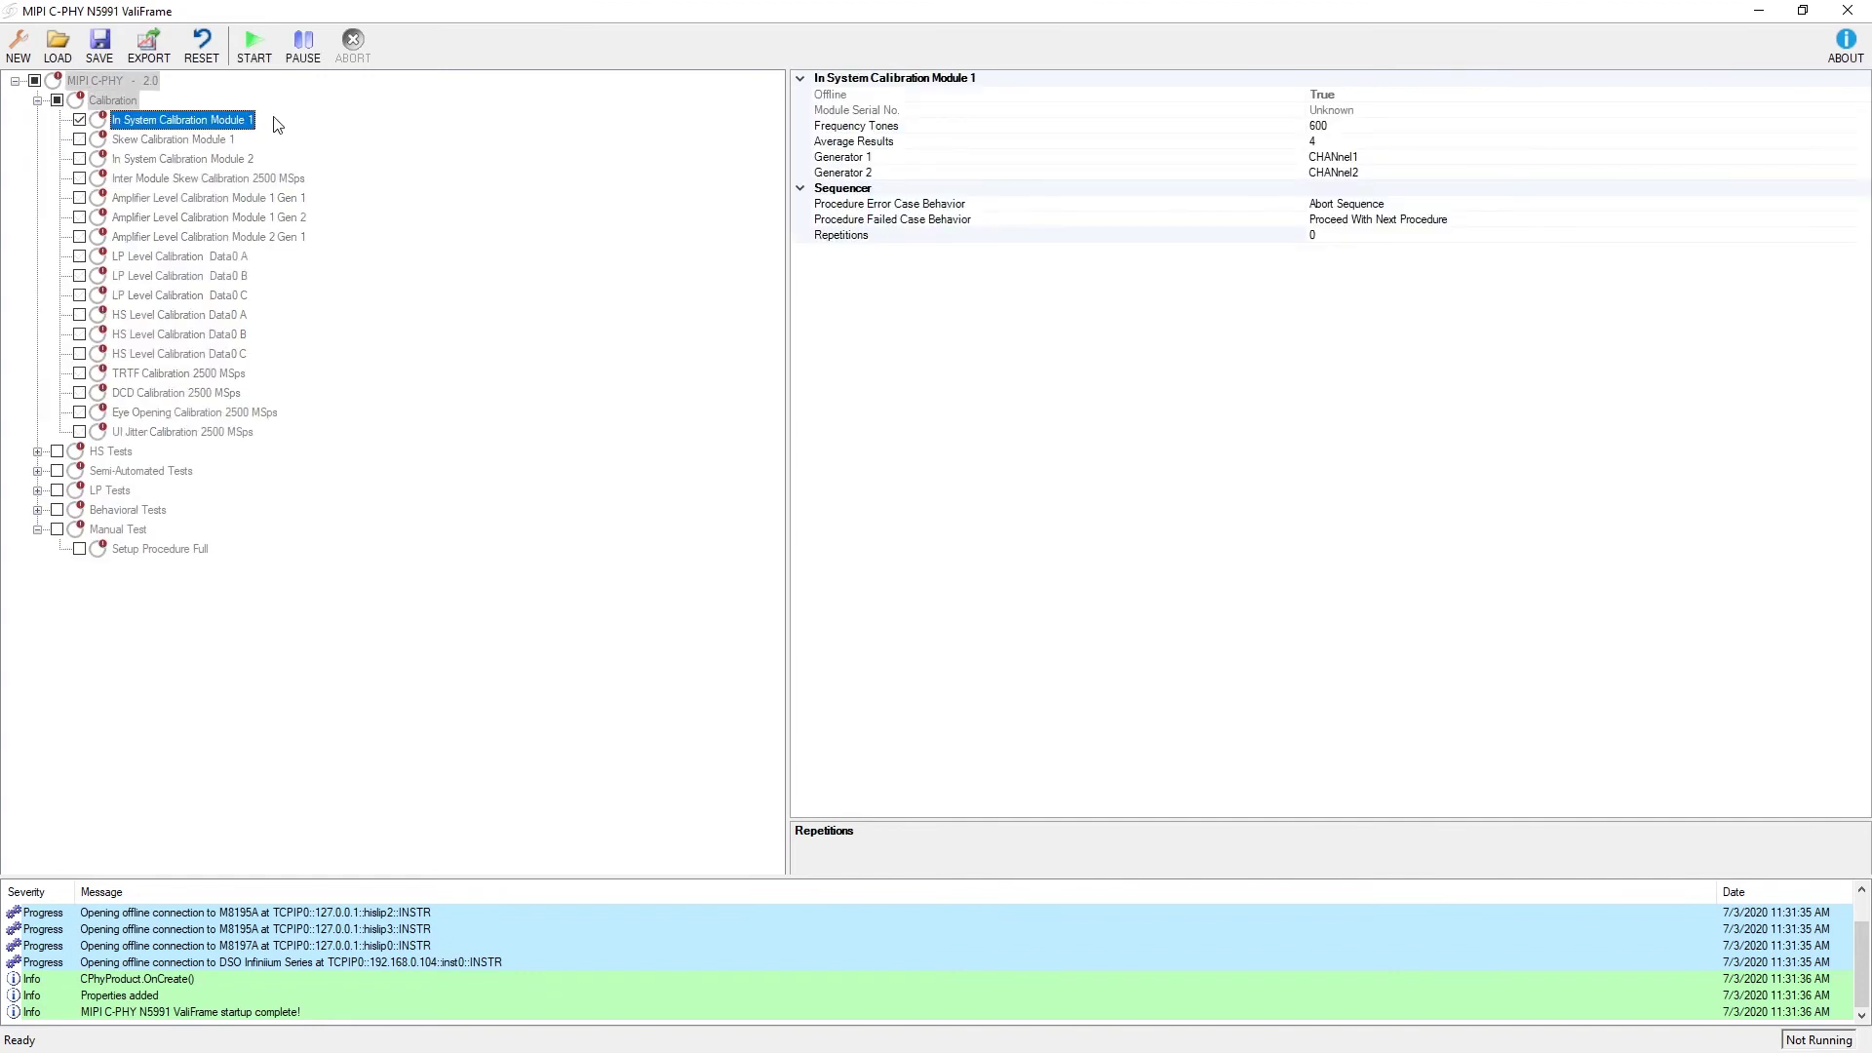
# Step: Run In System Calibration Module 1 offline, confirming the instrument wiring, and close the results summary
pyautogui.moveTo(1336, 124); pyautogui.dragTo(1383, 173)
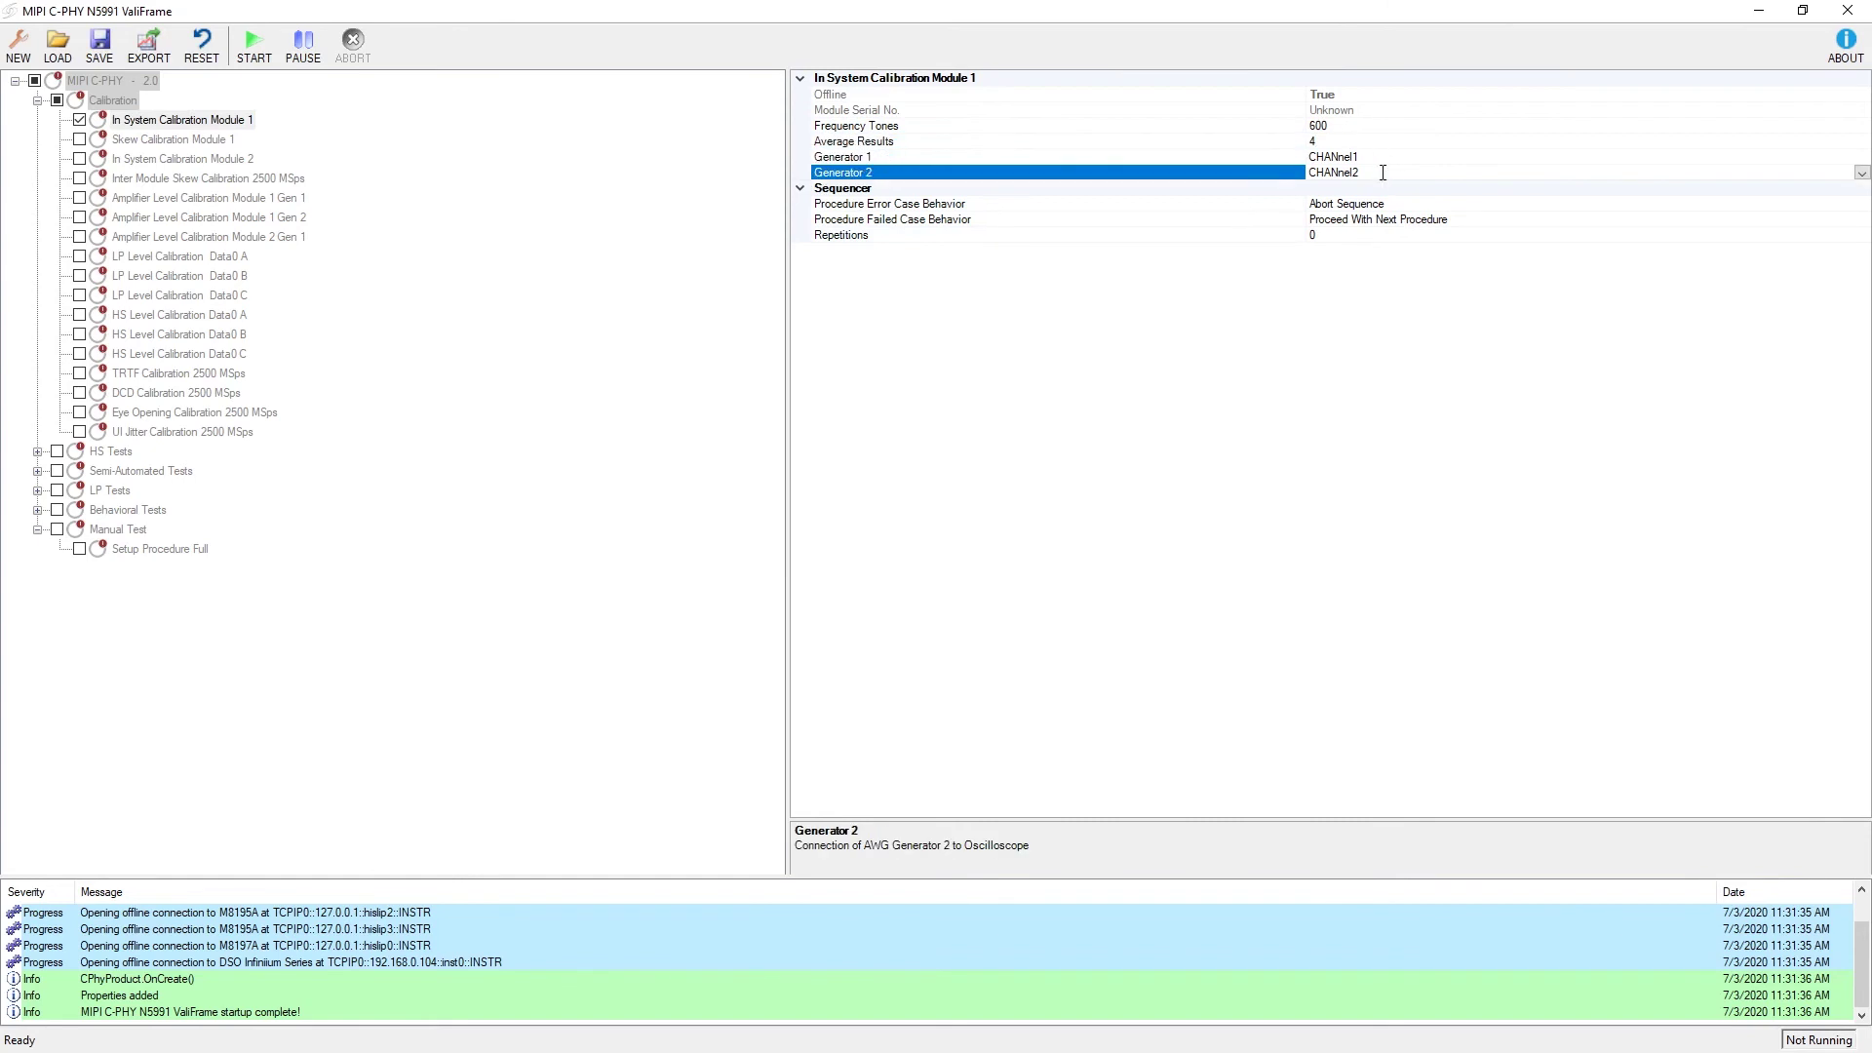
pyautogui.click(849, 109)
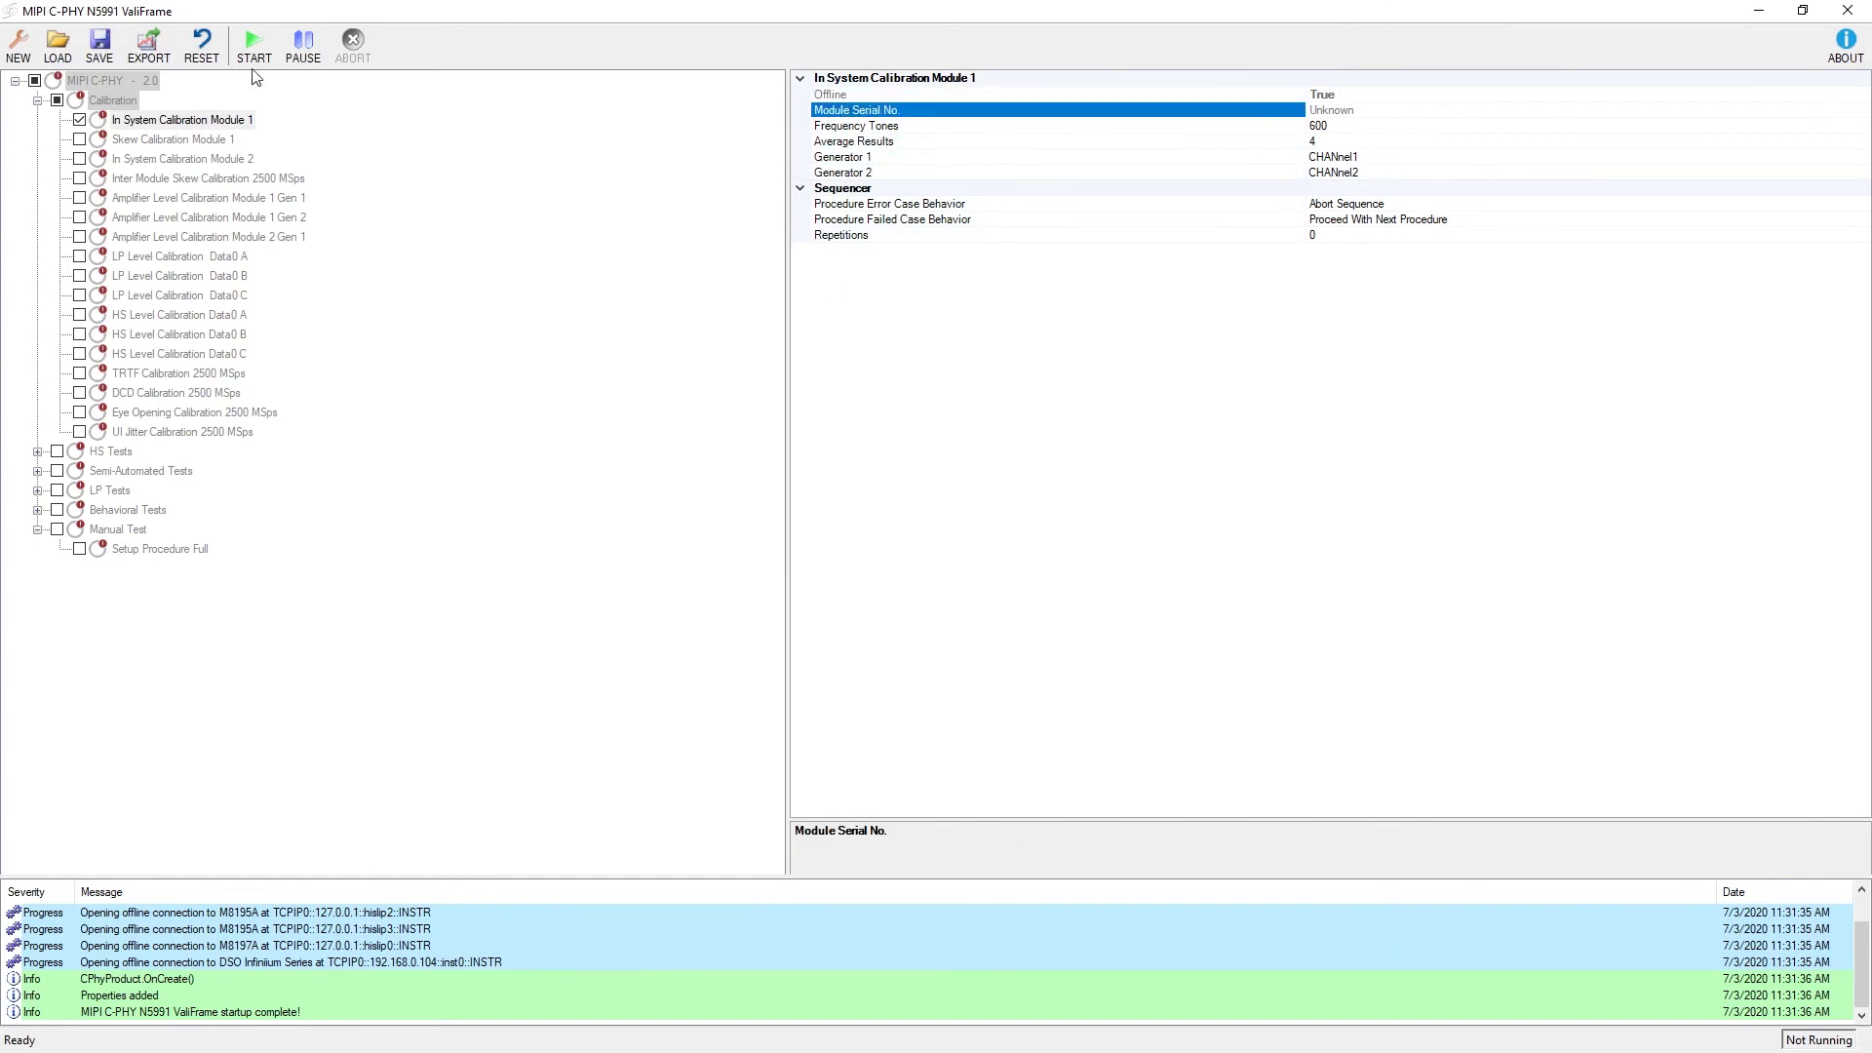
pyautogui.click(250, 39)
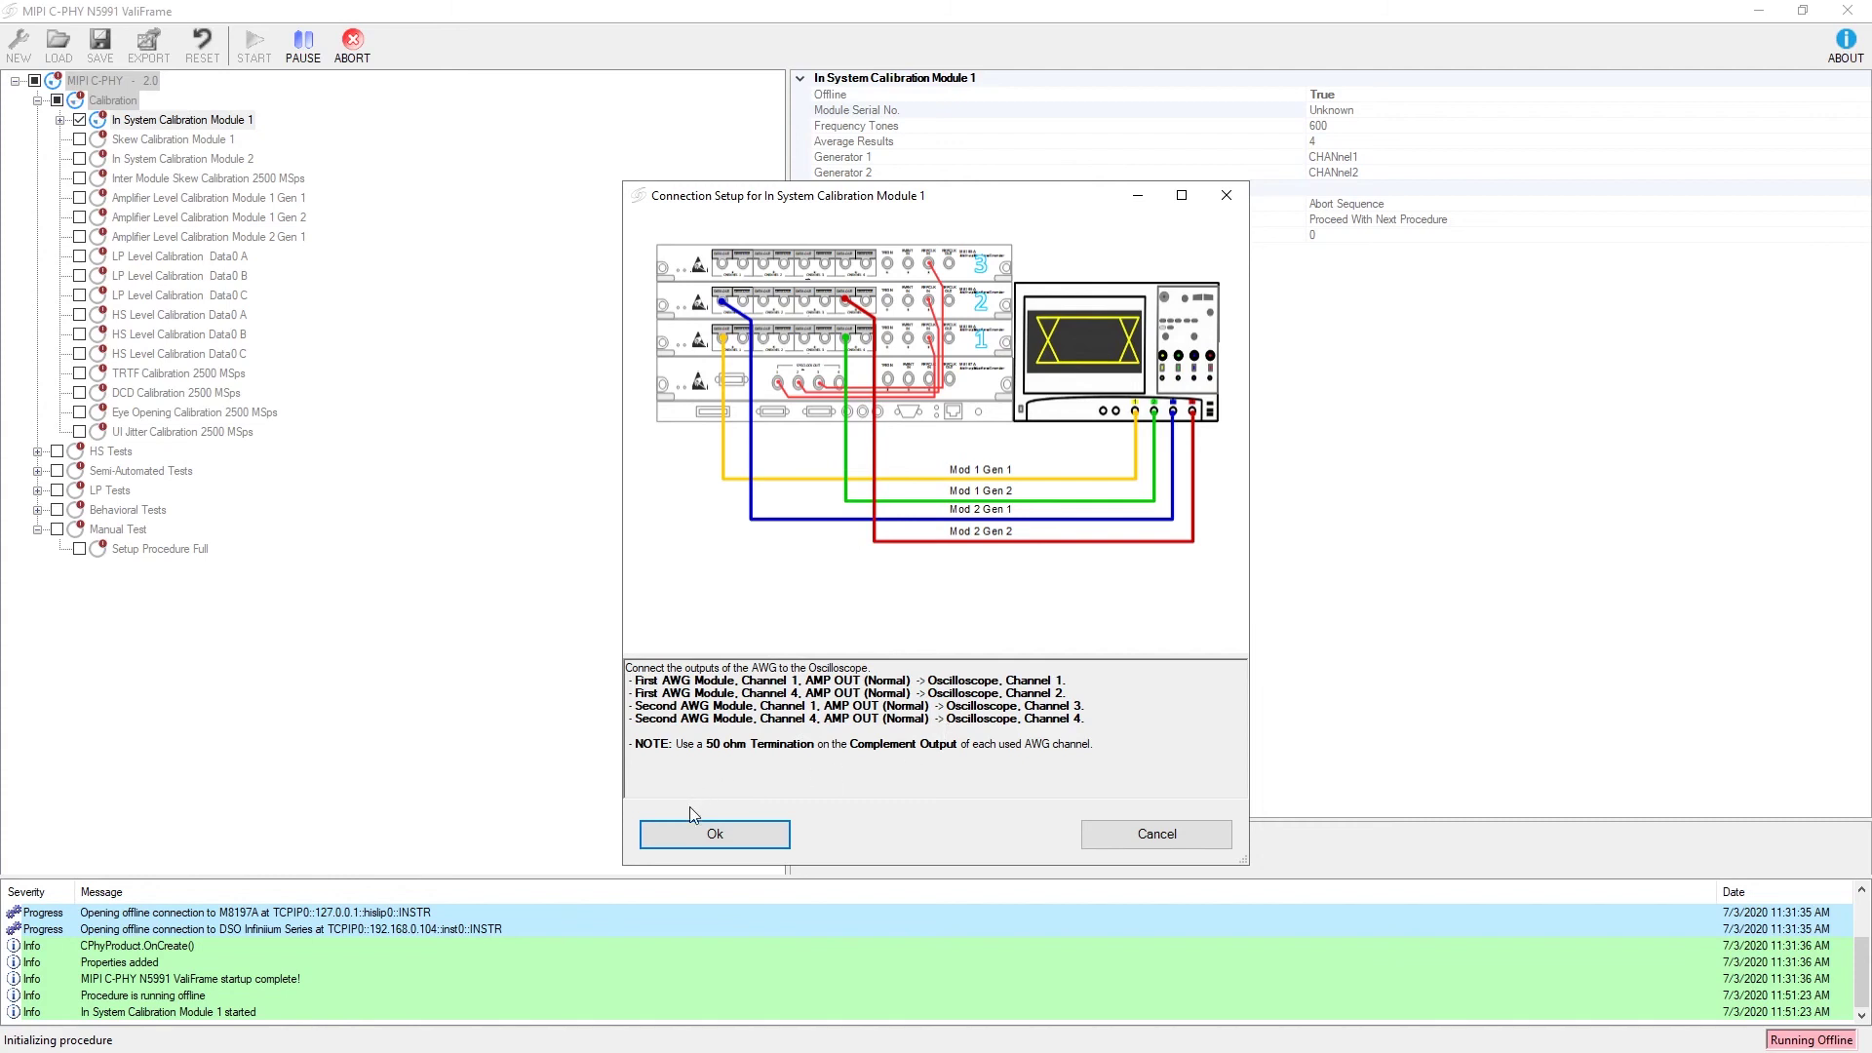
pyautogui.click(698, 831)
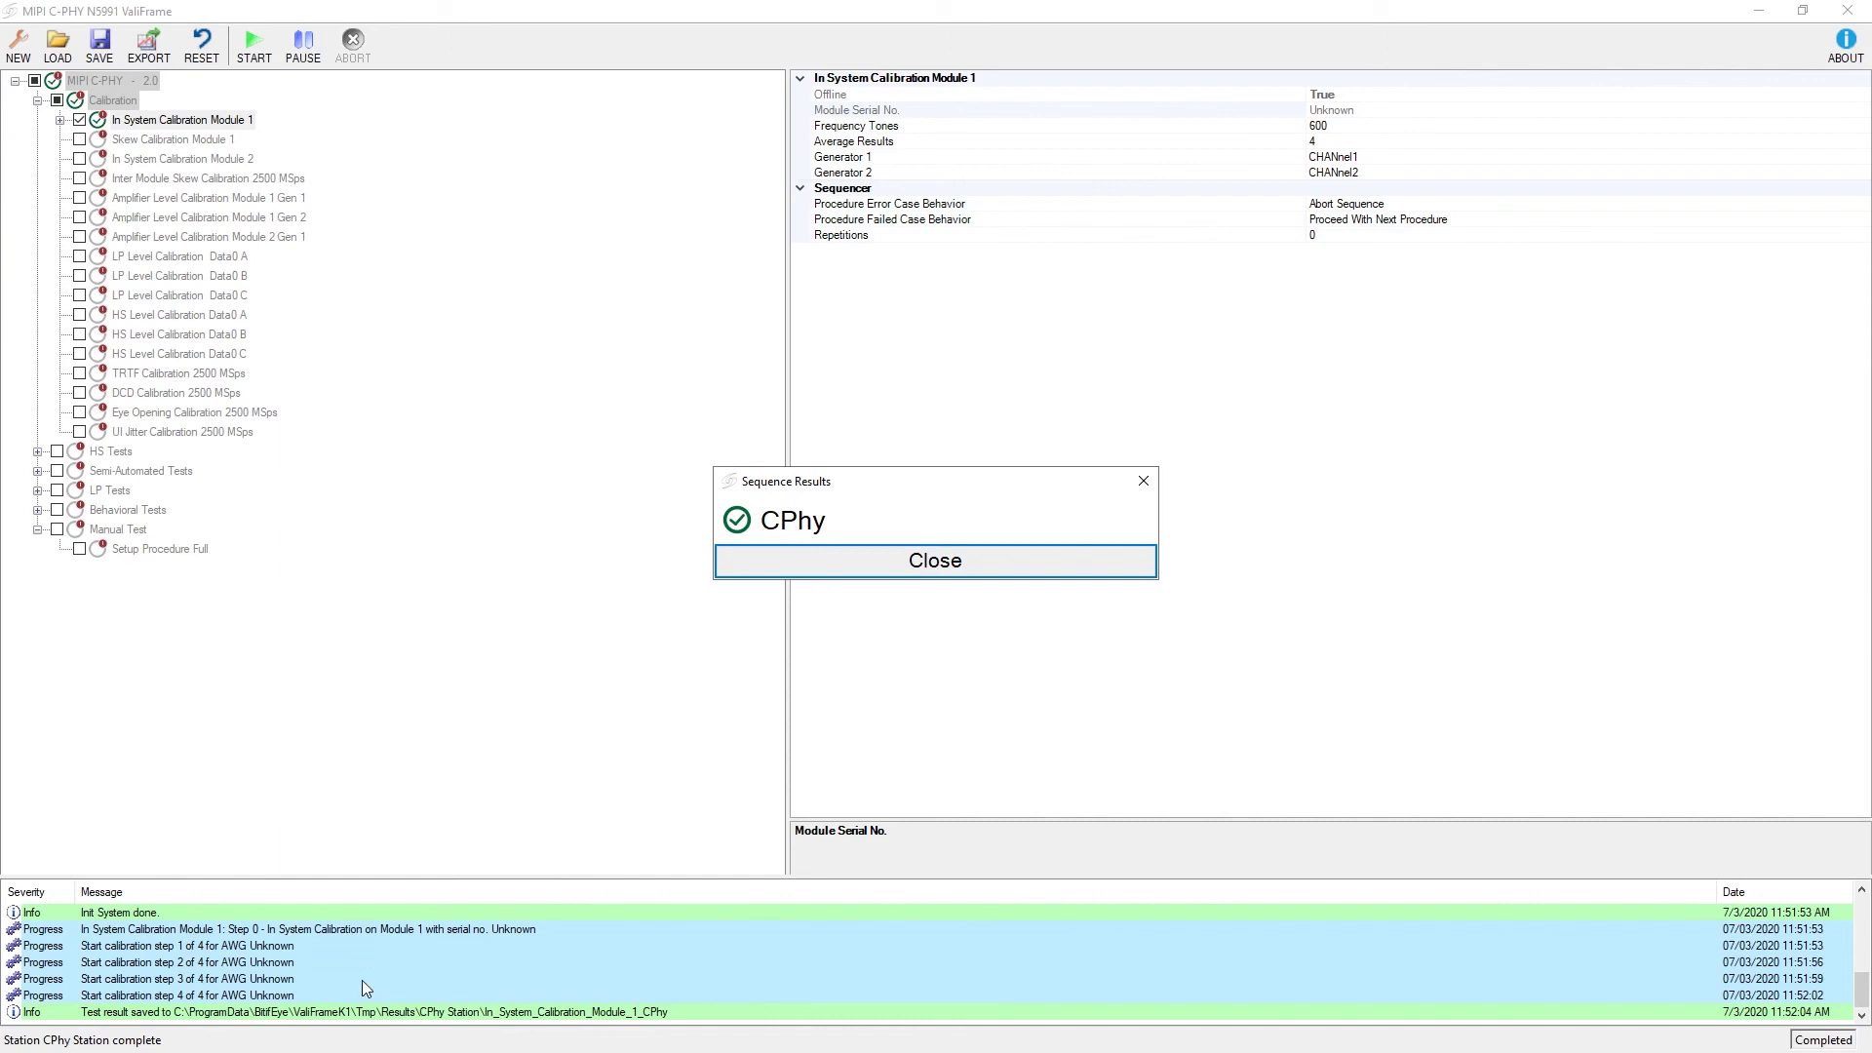
pyautogui.click(977, 559)
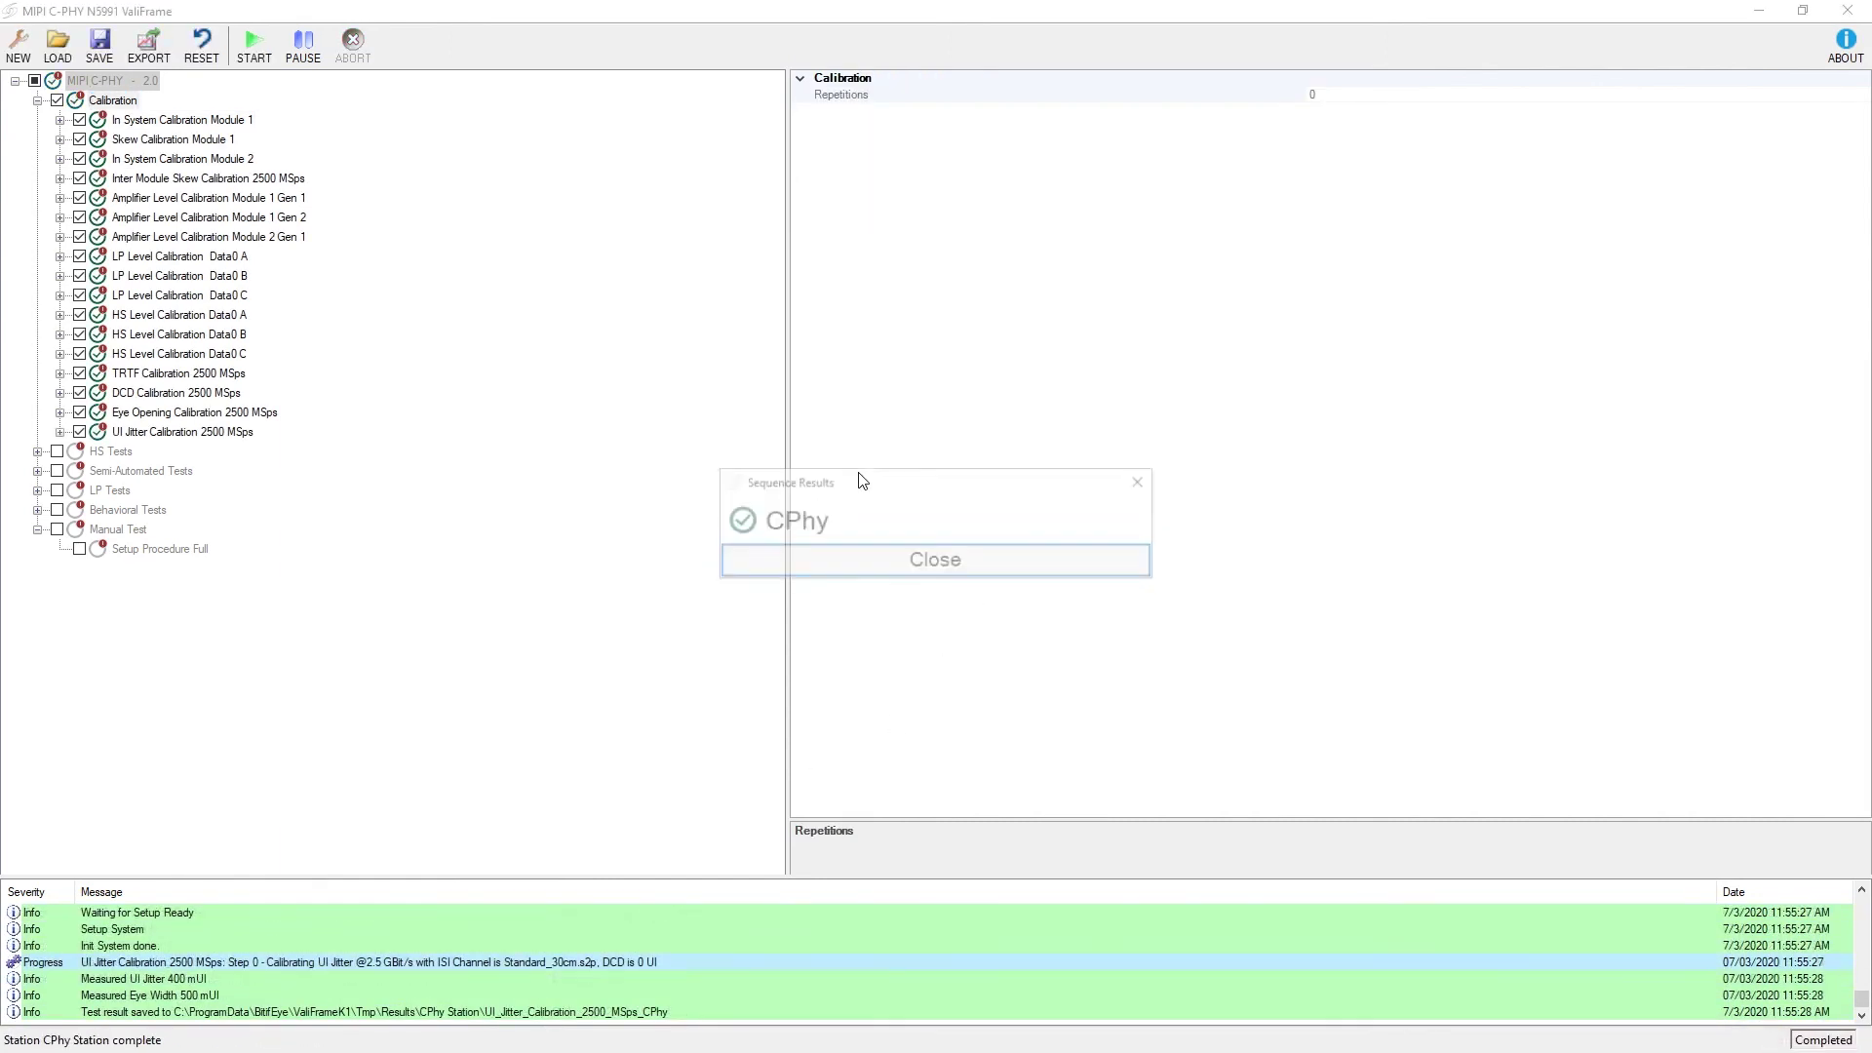
# Step: Run Test 2.3.1 Amplitude Tolerance Data0 offline, confirming the test data arrived without errors
pyautogui.click(1012, 560)
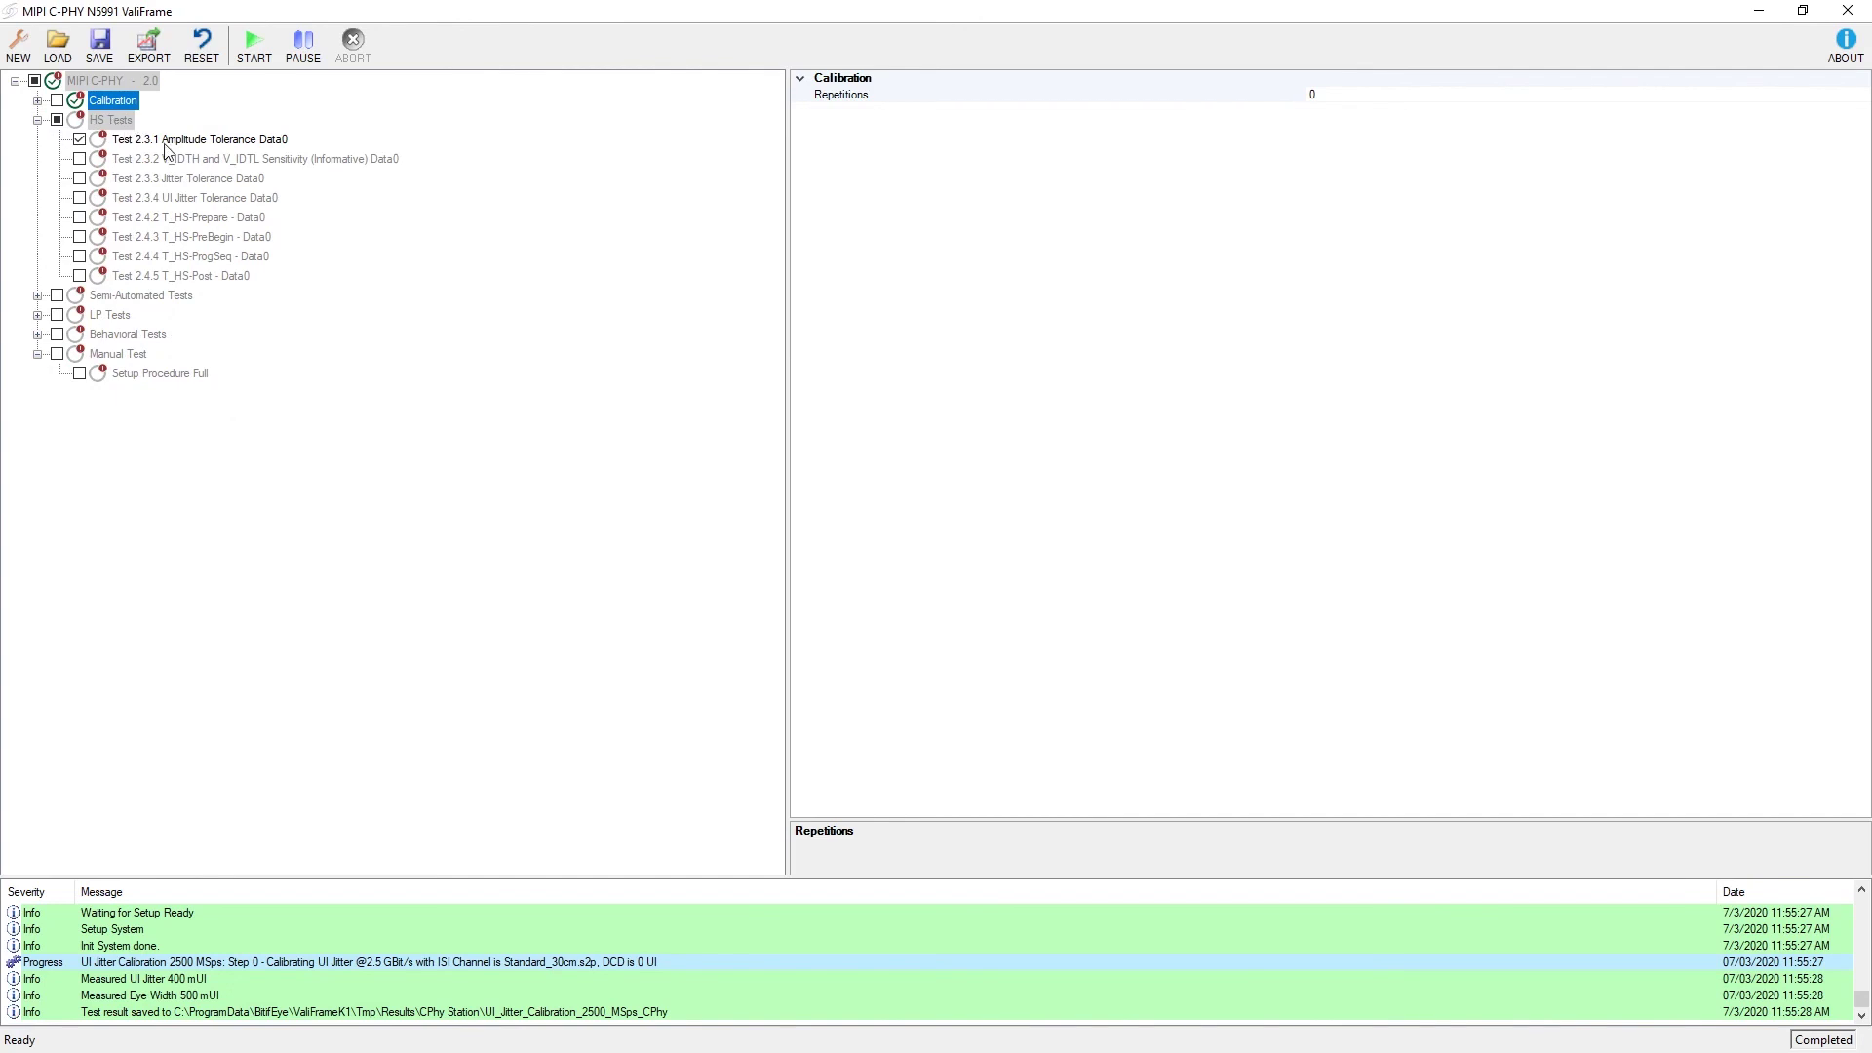
pyautogui.click(253, 47)
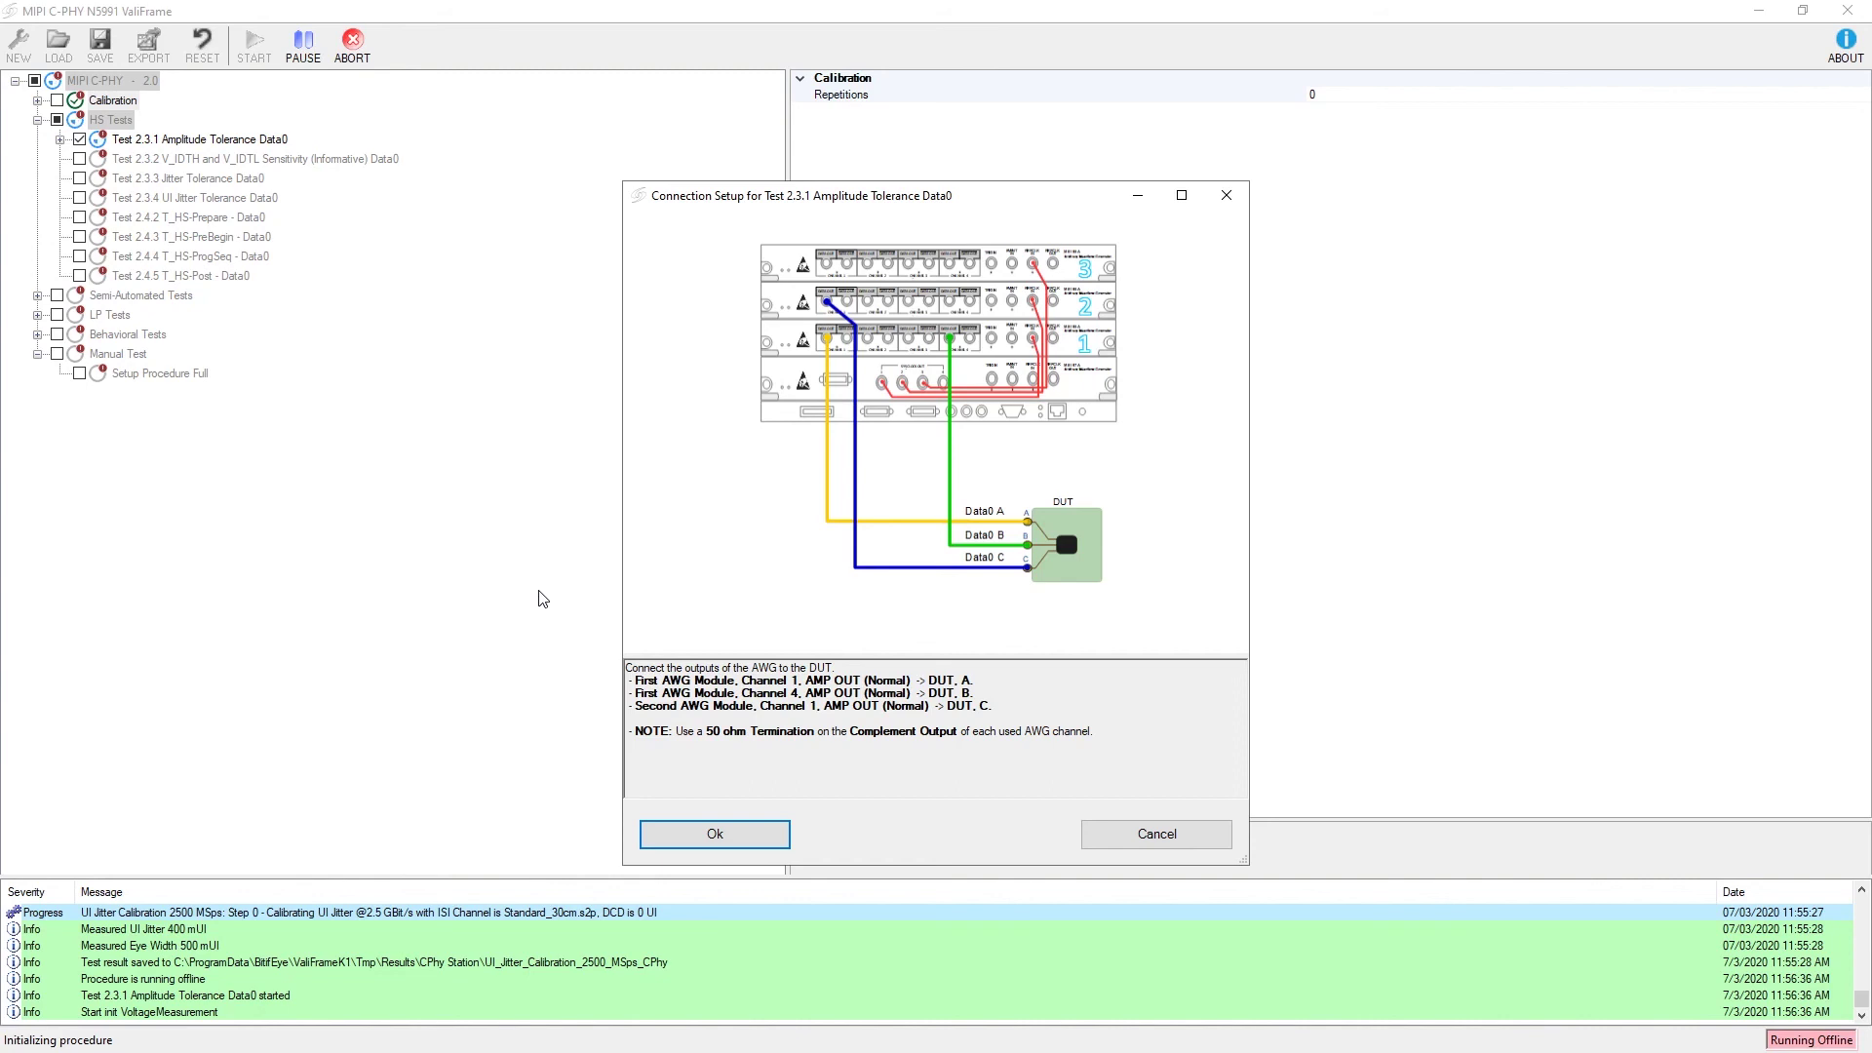
pyautogui.click(714, 835)
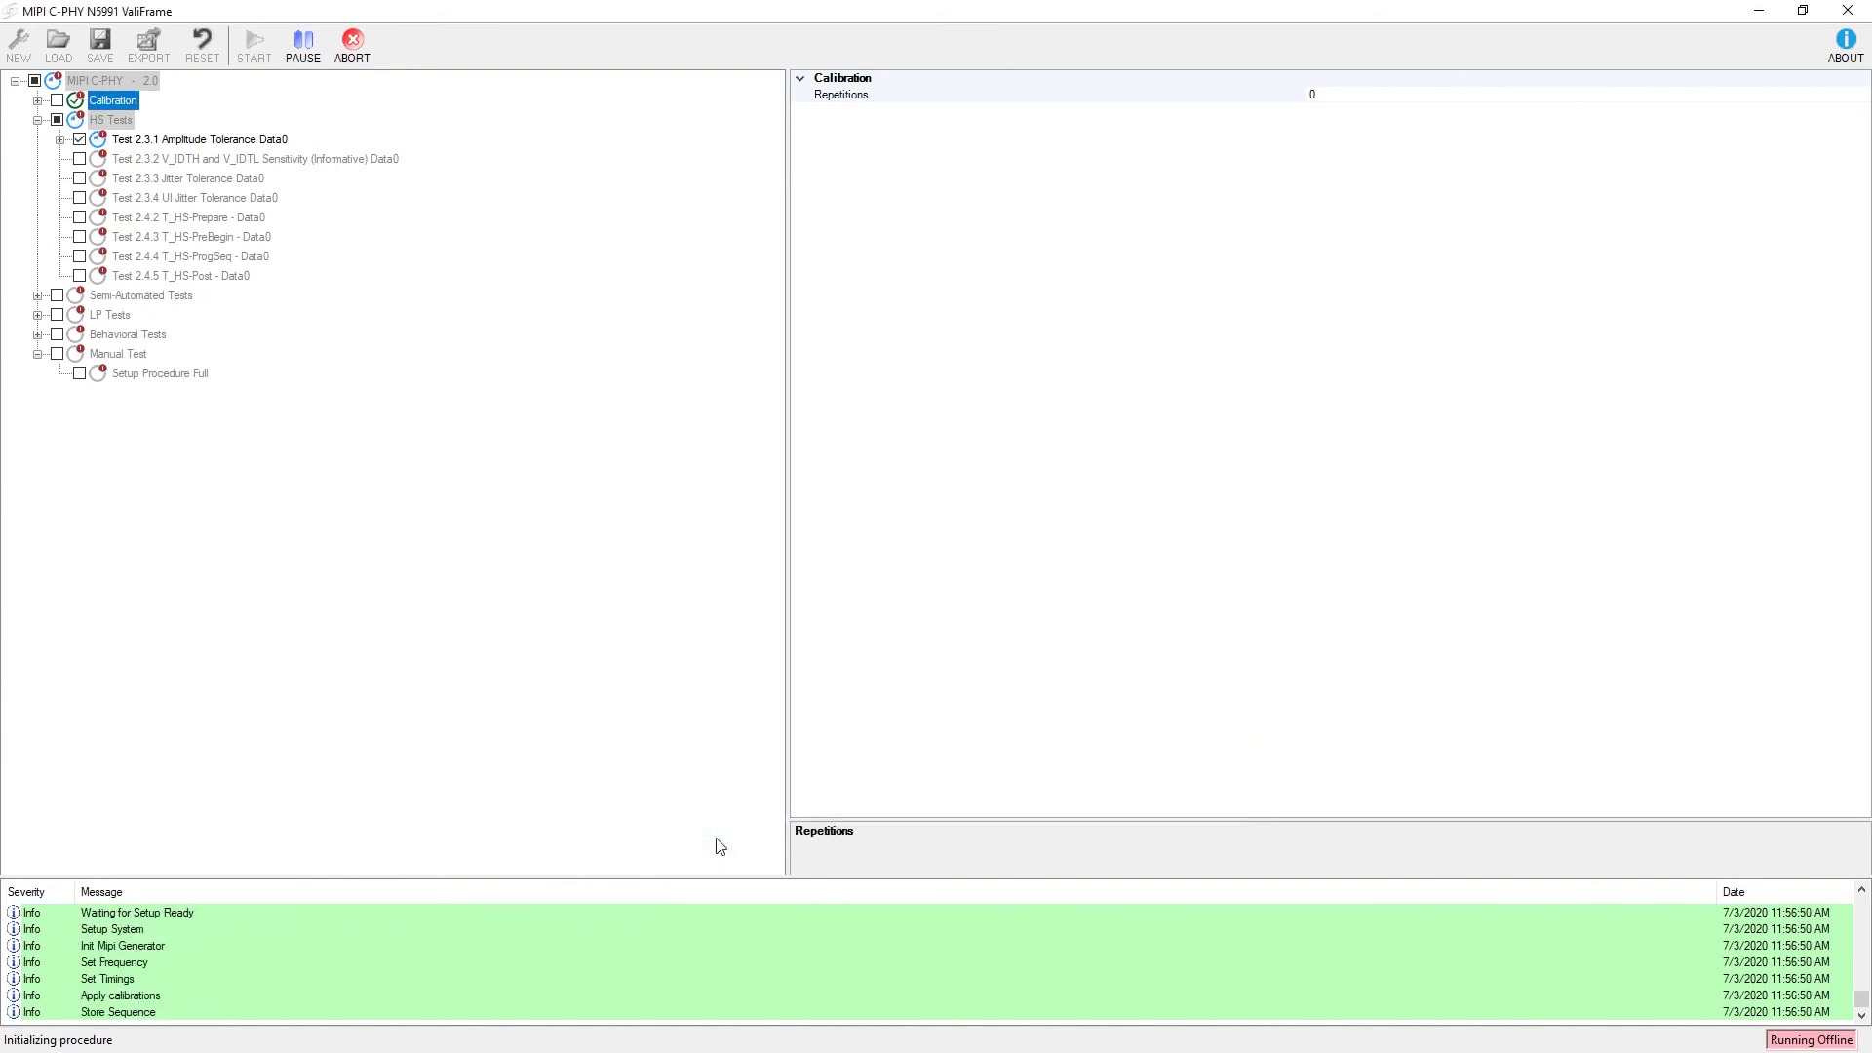
pyautogui.click(844, 642)
pyautogui.click(840, 636)
pyautogui.click(840, 636)
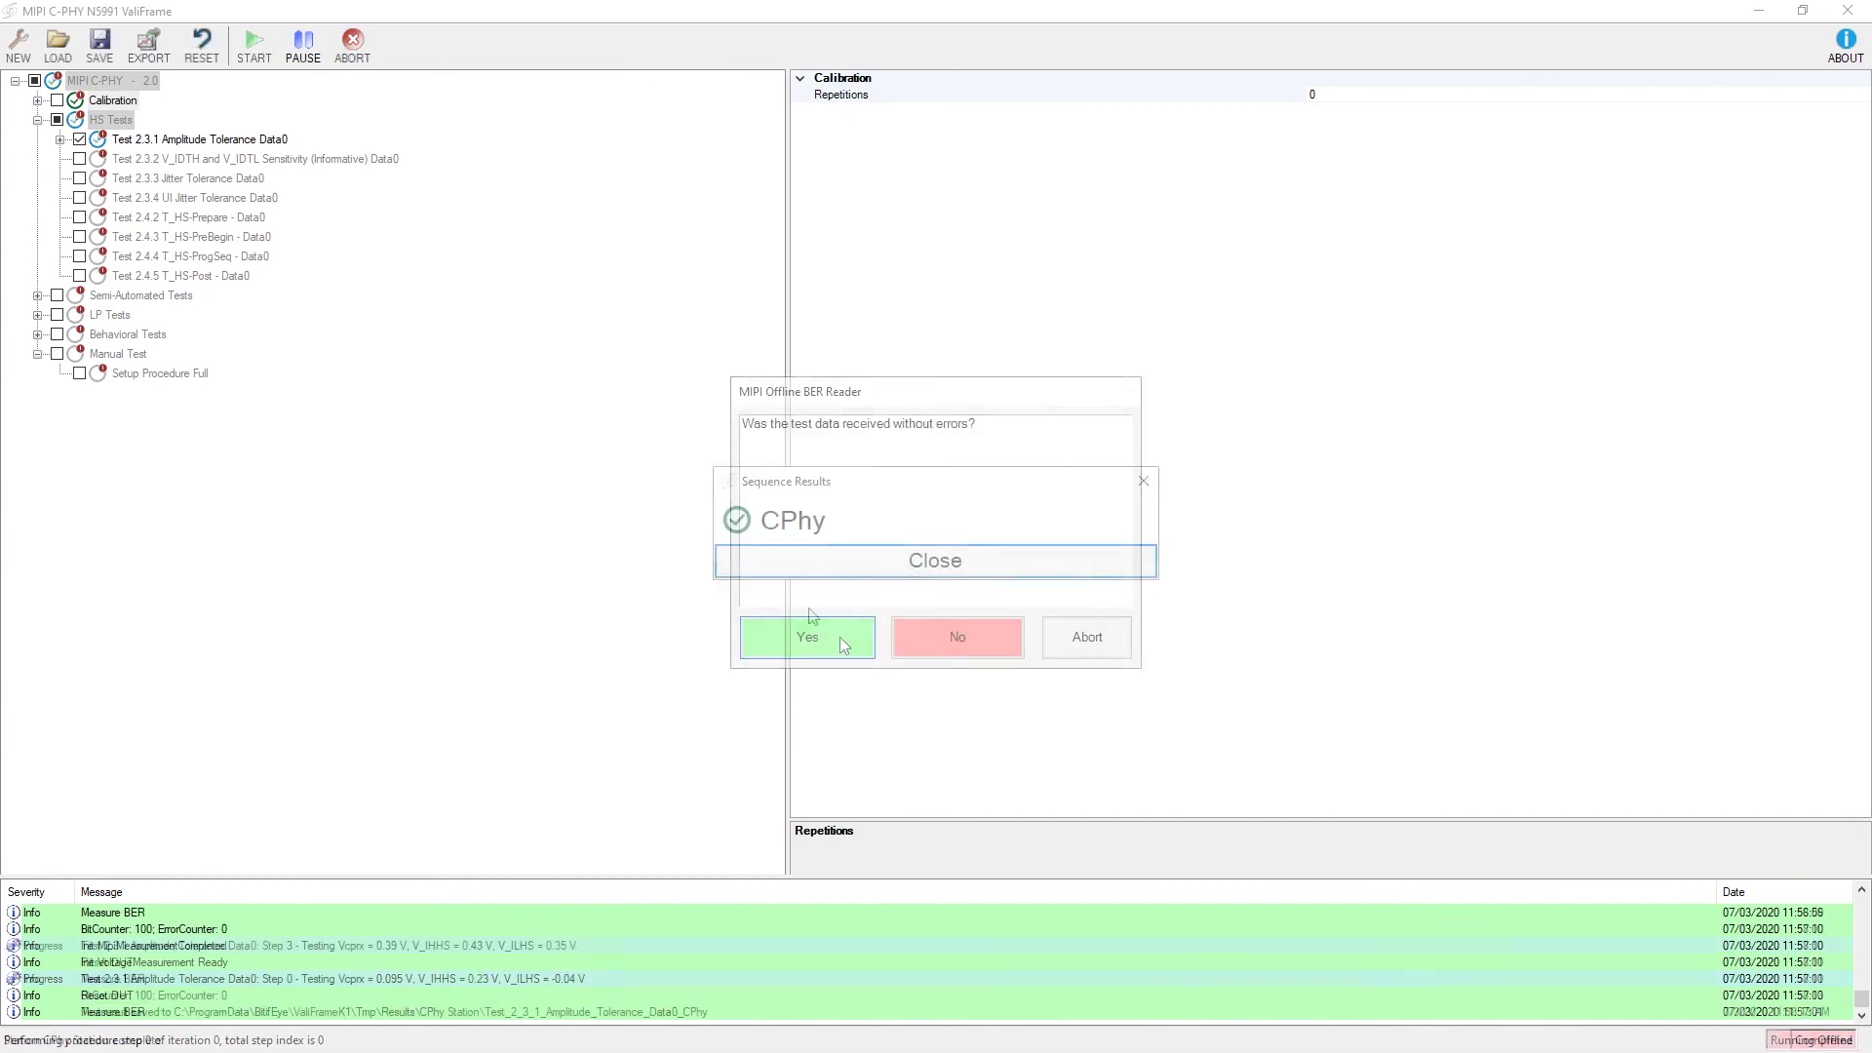
pyautogui.click(819, 561)
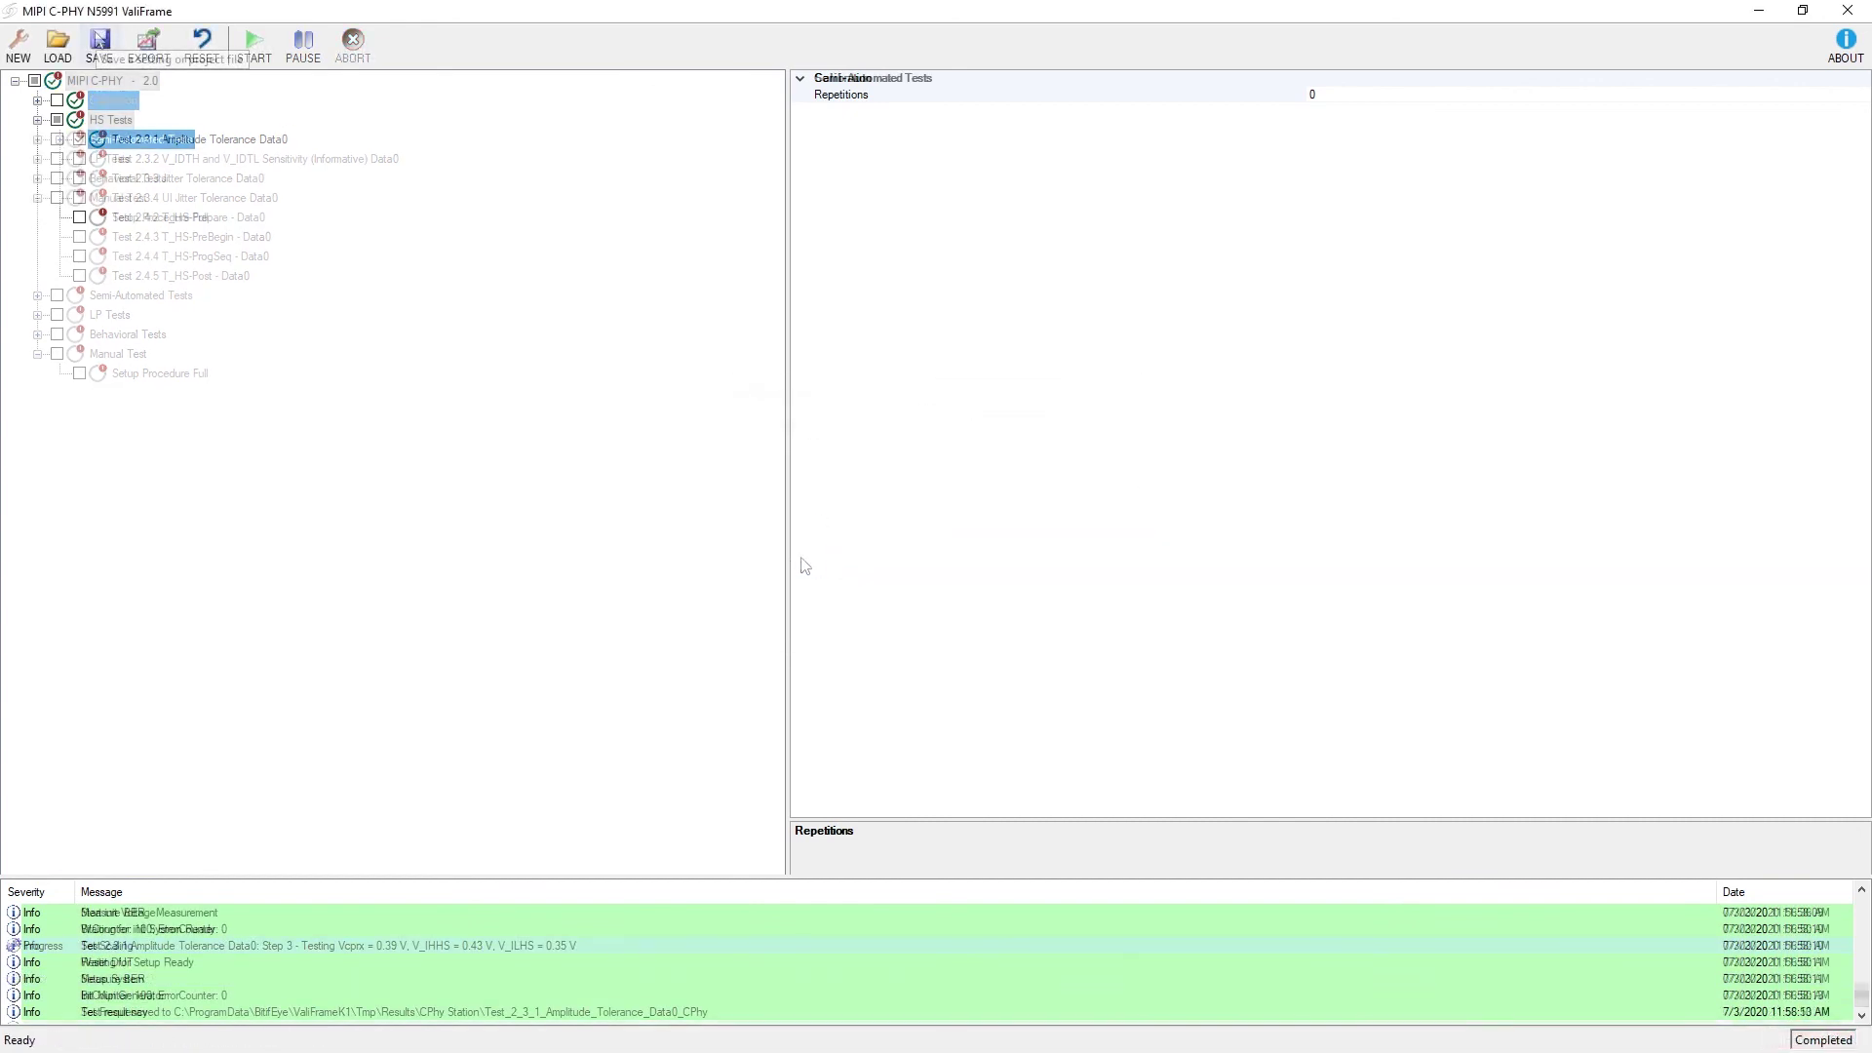
# Step: Save the project with the completed calibrations and the Amplitude Tolerance test results
pyautogui.click(99, 41)
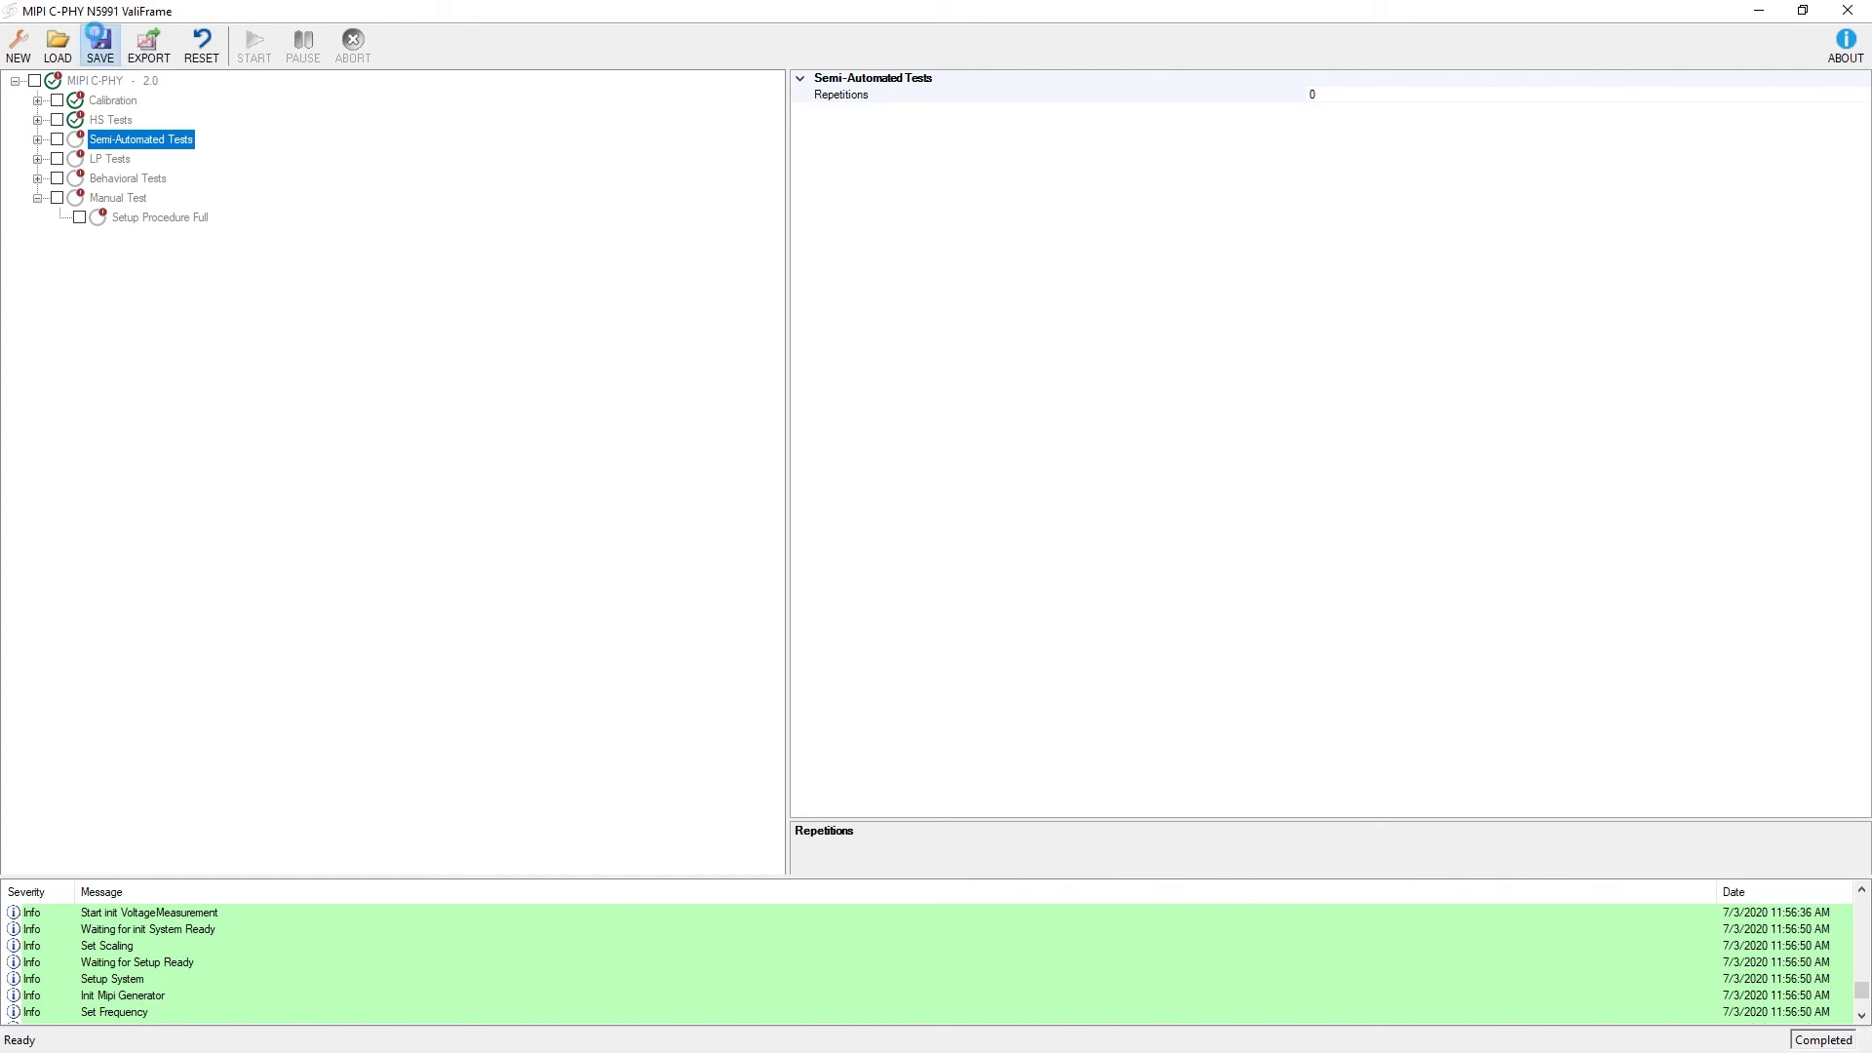